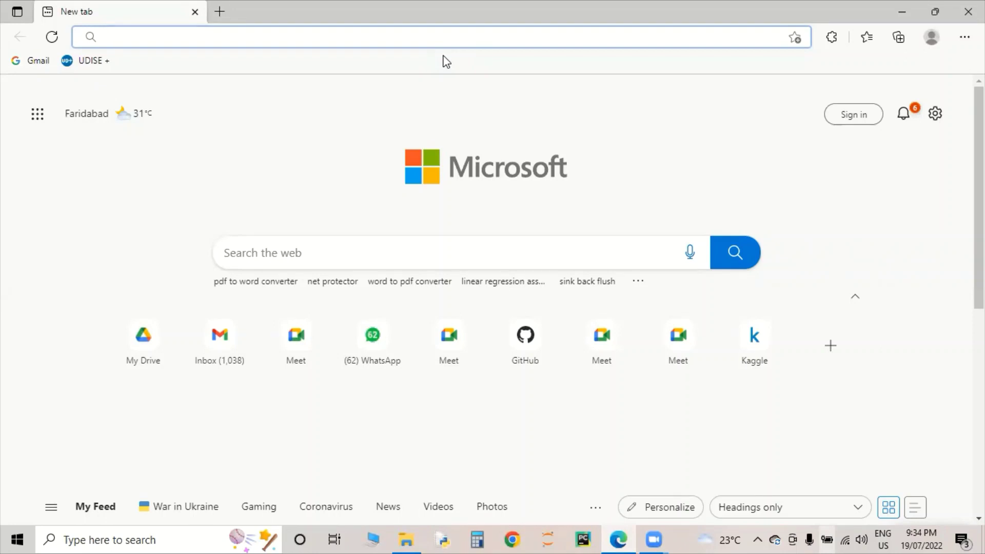
Open python.org and show its Downloads menu, highlighting 'Download for Windows' with Python 3.10.5
{"action": "type", "text": "python.org"}
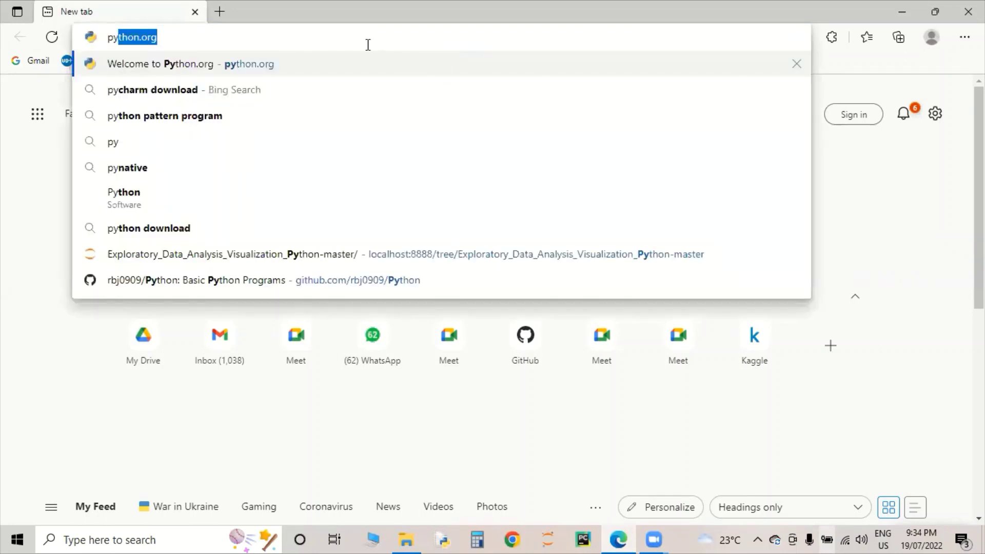
{"action": "left_click", "coordinate": [353, 69]}
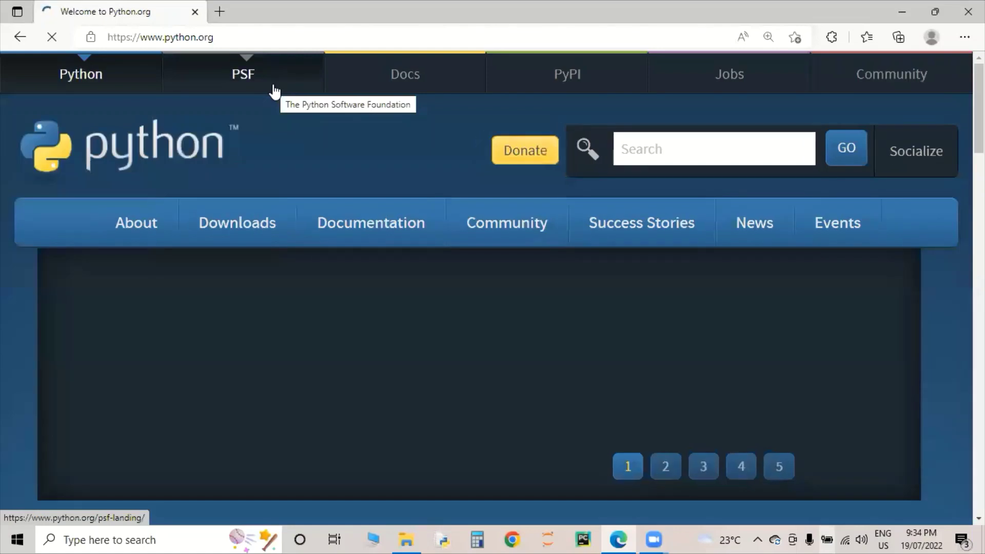
{"action": "mouse_move", "coordinate": [240, 223]}
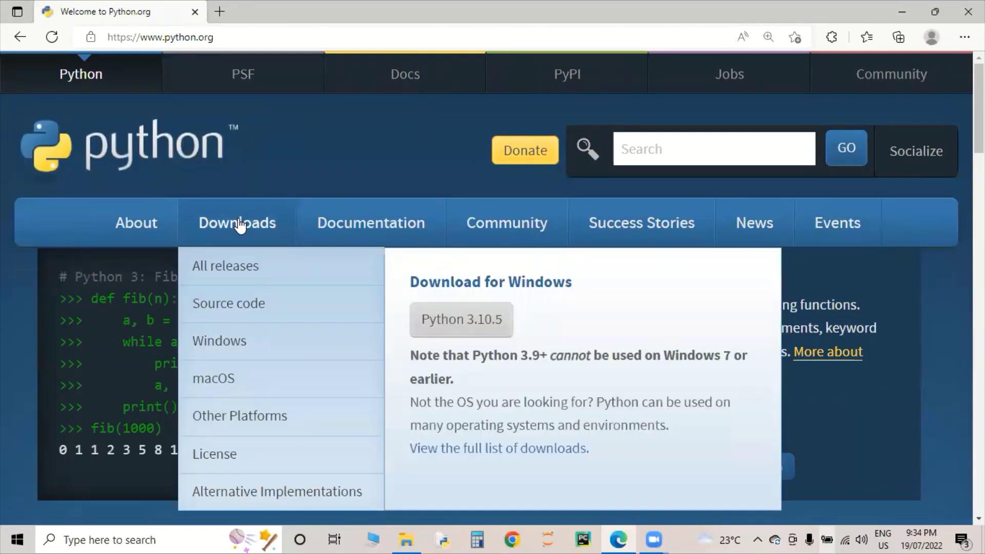
{"action": "double_click", "coordinate": [488, 283]}
{"action": "left_click_drag", "start_coordinate": [528, 282], "coordinate": [552, 282]}
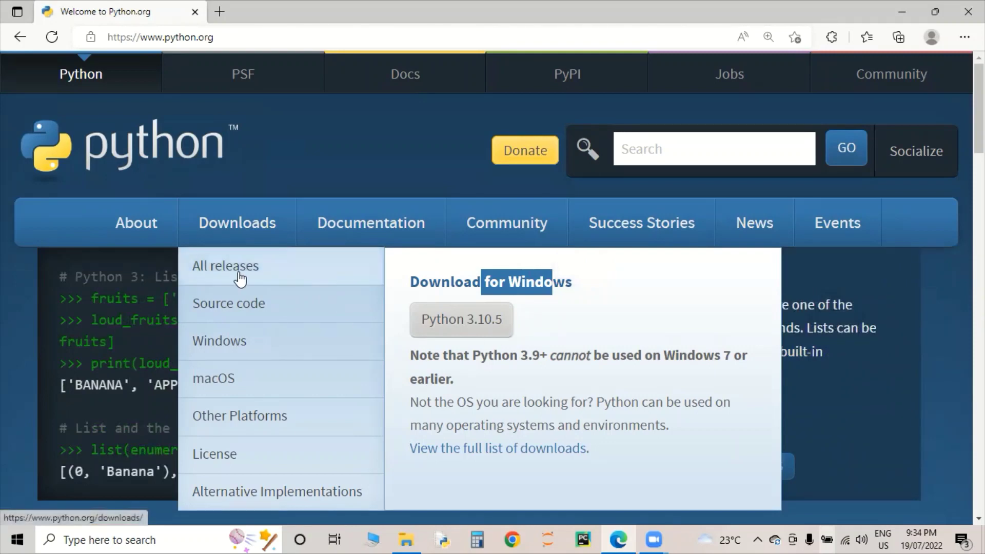
Go to Python Releases for Windows, scroll to Stable Releases, and open the latest Python 3 release
{"action": "left_click", "coordinate": [227, 347]}
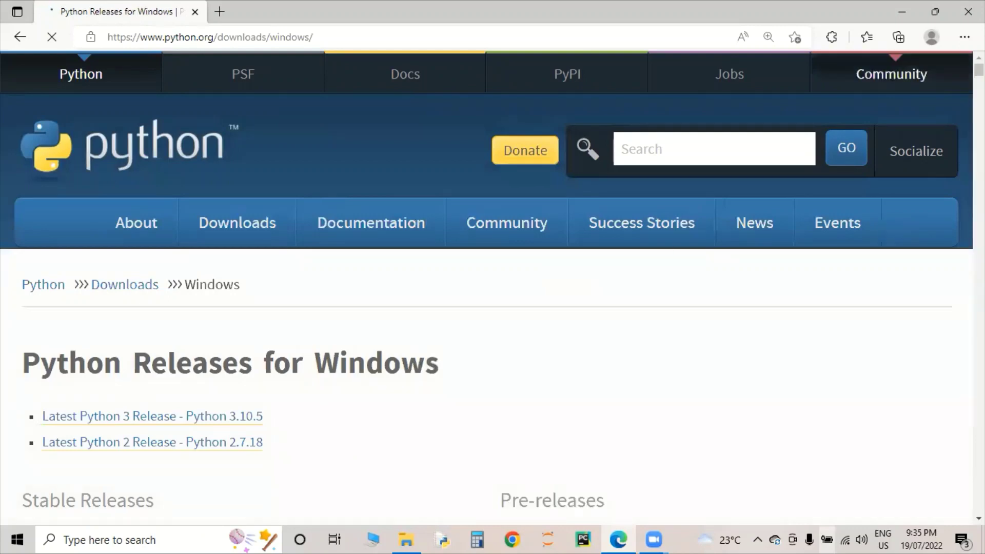
{"action": "scroll", "coordinate": [492, 288], "scroll_direction": "down", "scroll_amount": 3}
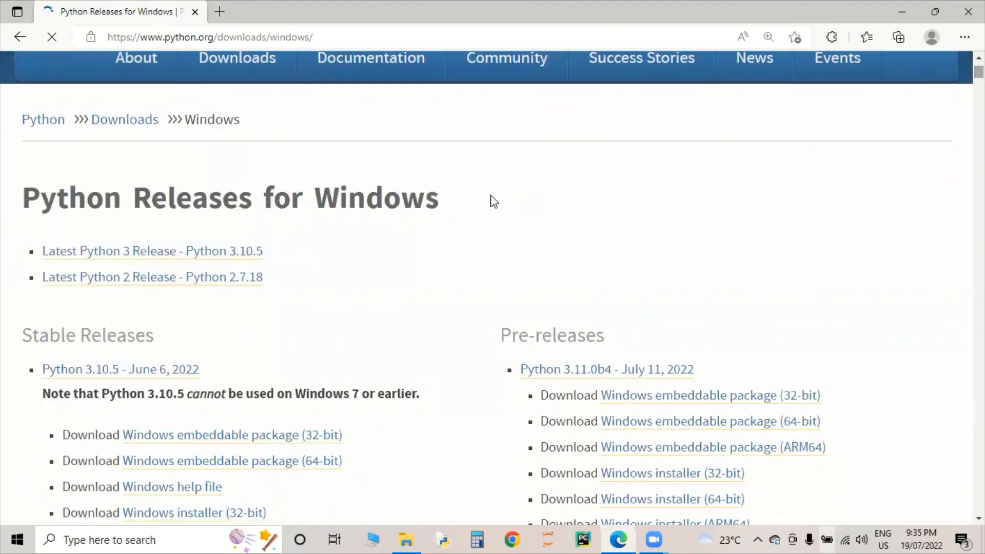
{"action": "left_click", "coordinate": [48, 251]}
{"action": "scroll", "coordinate": [492, 287], "scroll_direction": "down", "scroll_amount": 10}
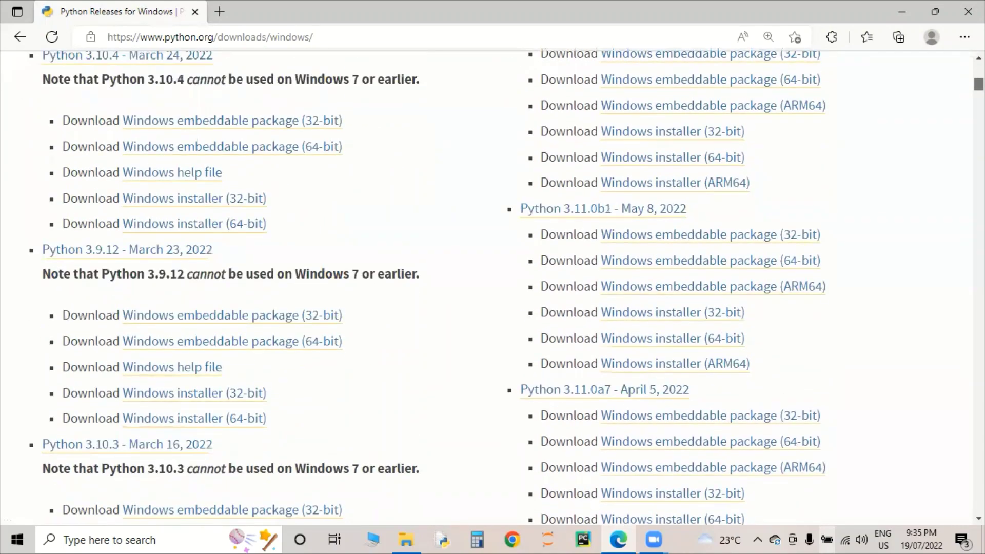
{"action": "scroll", "coordinate": [492, 287], "scroll_direction": "down", "scroll_amount": 1}
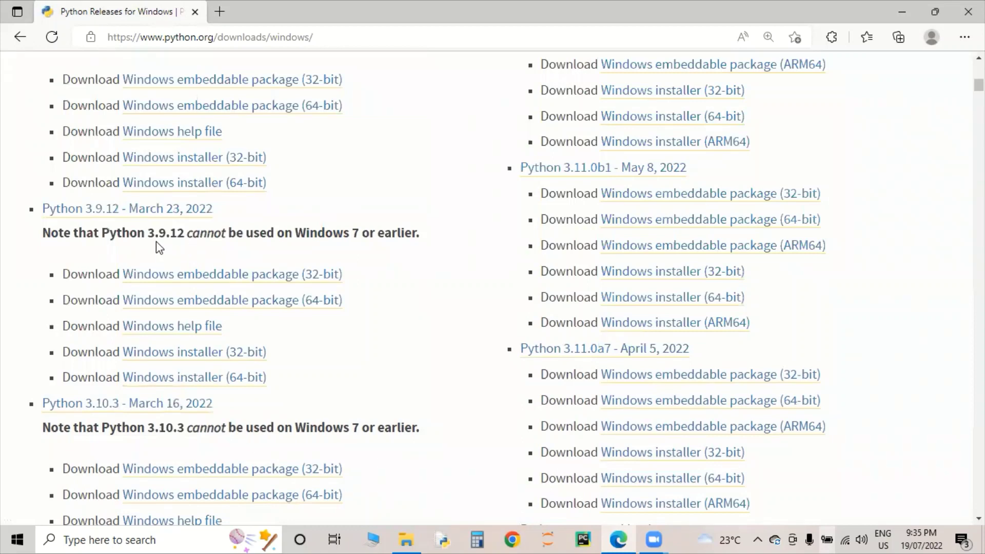
{"action": "left_click_drag", "start_coordinate": [144, 235], "coordinate": [188, 235]}
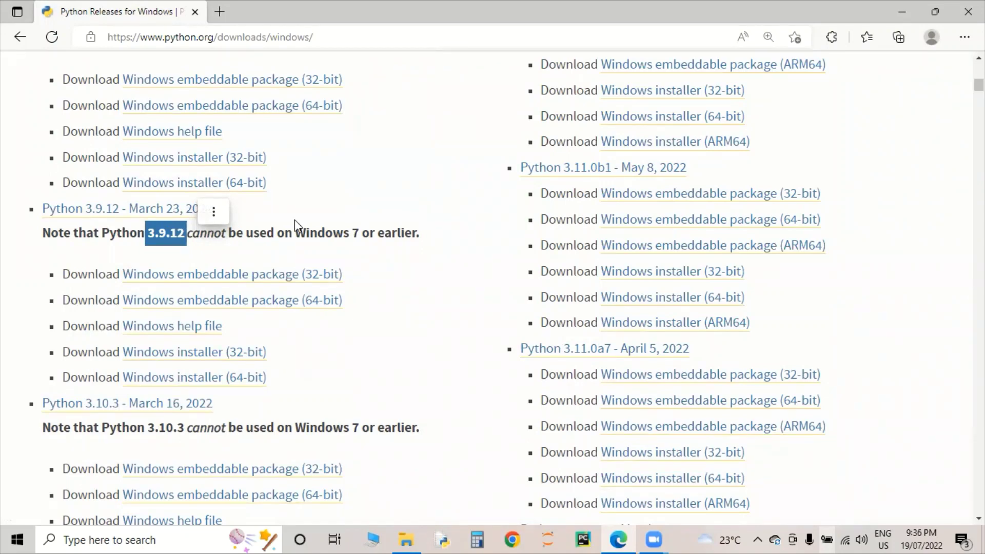
{"action": "left_click", "coordinate": [280, 235]}
{"action": "left_click_drag", "start_coordinate": [280, 235], "coordinate": [427, 232]}
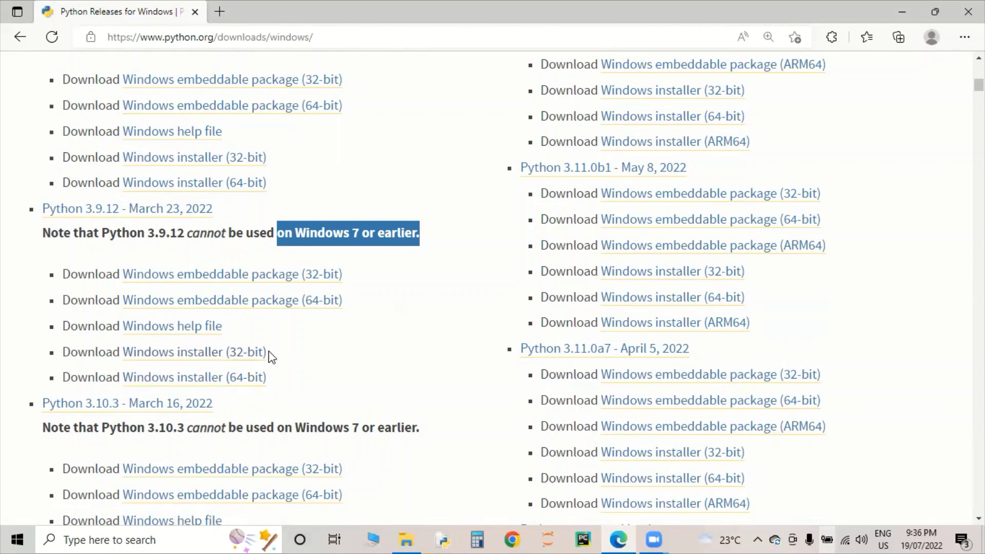
Search 'this' for This PC, open its Properties, and highlight the 64-bit operating system type
{"action": "left_click", "coordinate": [892, 9]}
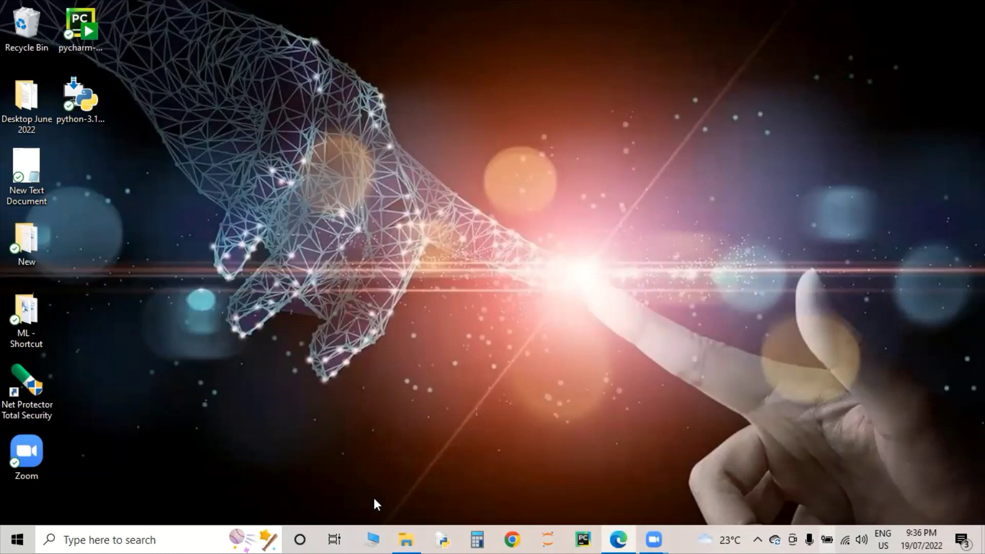
{"action": "left_click", "coordinate": [138, 537]}
{"action": "type", "text": "this"}
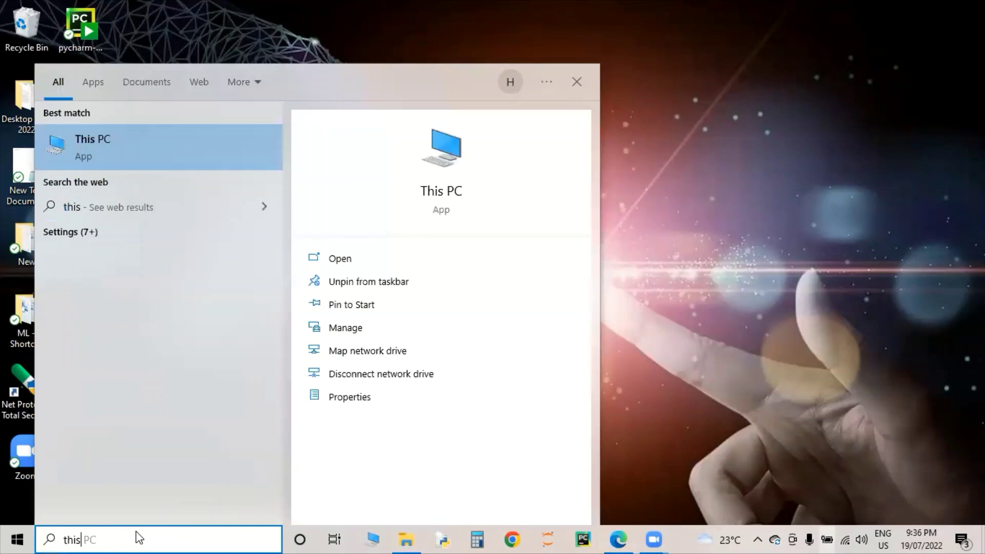
{"action": "left_click", "coordinate": [358, 401]}
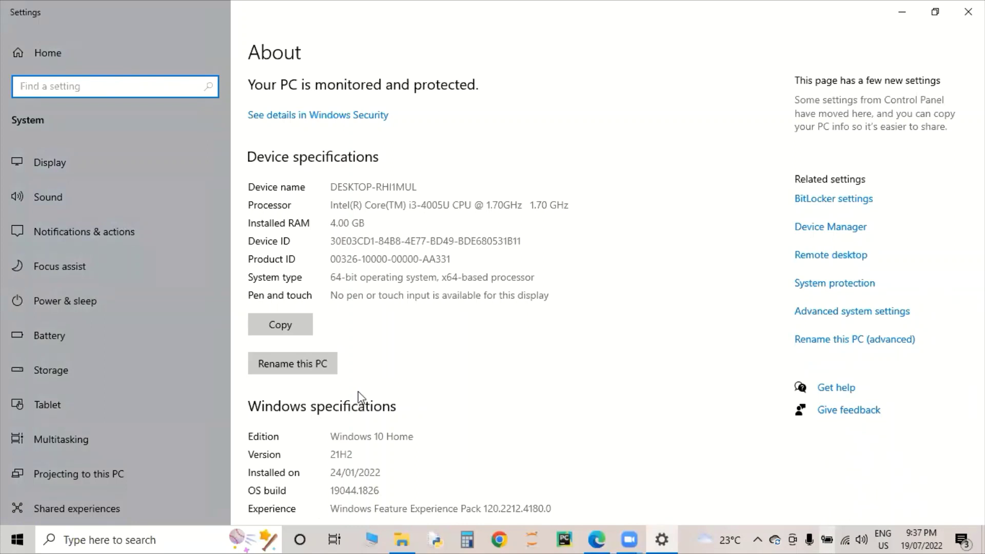
{"action": "left_click_drag", "start_coordinate": [332, 279], "coordinate": [437, 277]}
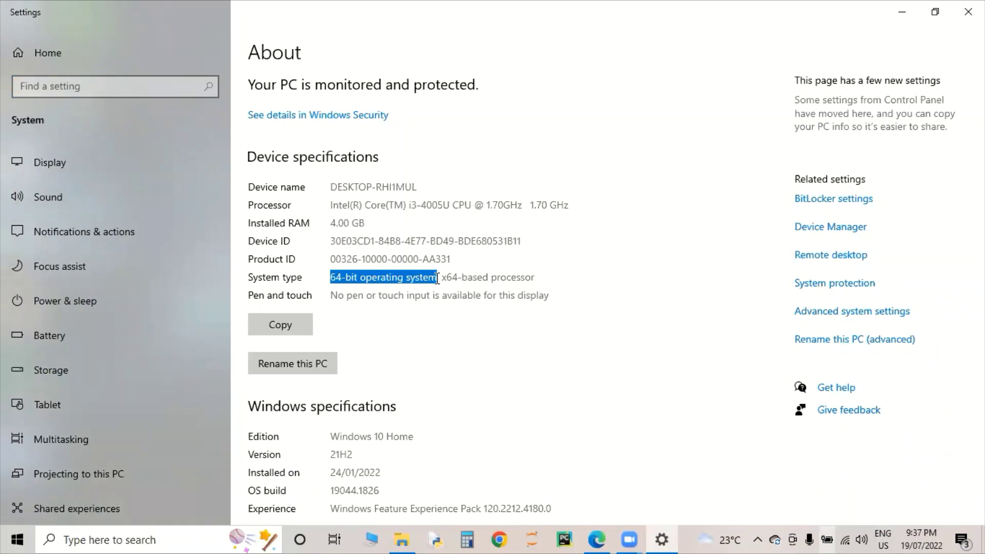
Download the Python 3.9.12 64-bit Windows installer, then select python-3.10.4-amd64 on the desktop
{"action": "left_click", "coordinate": [894, 16]}
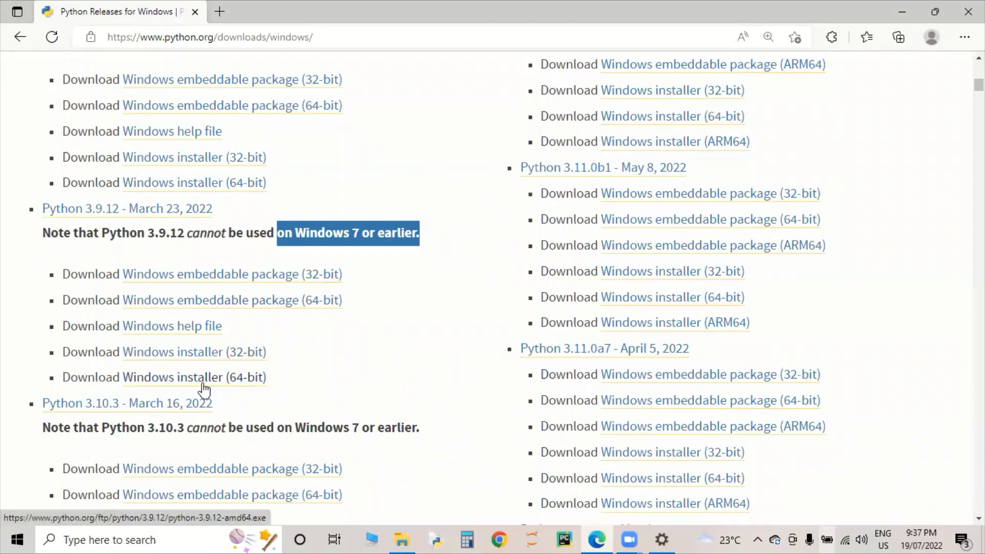
{"action": "left_click", "coordinate": [230, 381]}
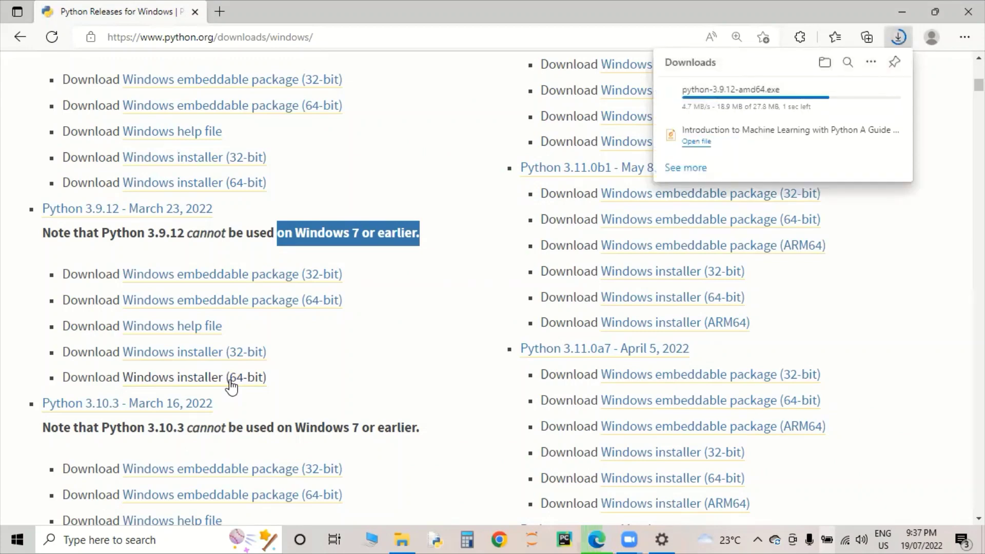
{"action": "left_click", "coordinate": [900, 15]}
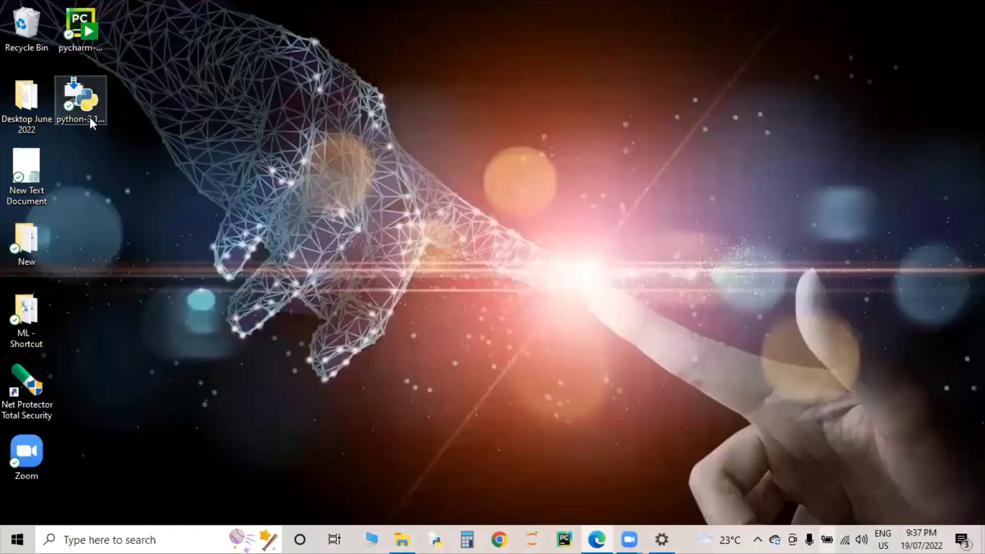
{"action": "left_click", "coordinate": [91, 117]}
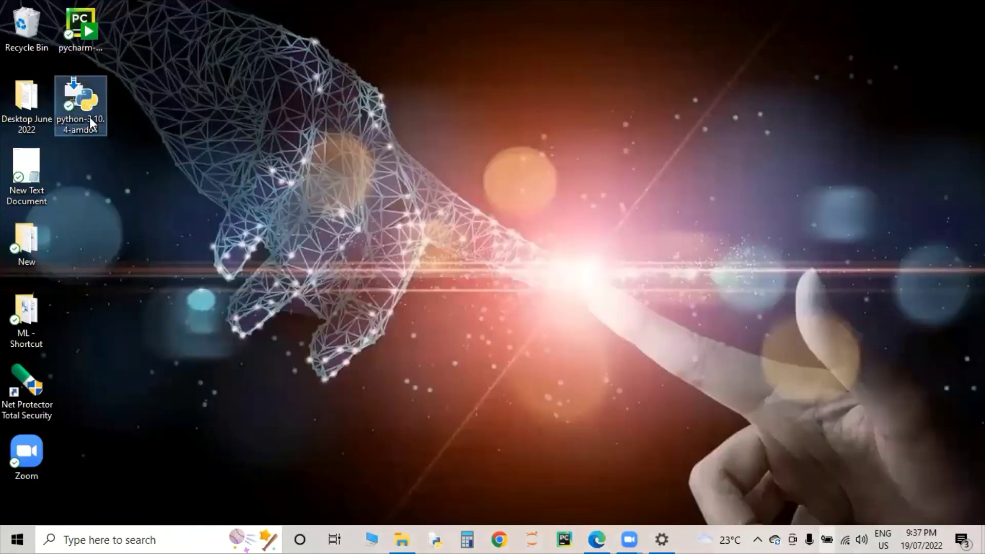
Search 'pyth', try launching Python 3.7 (64-bit), and delete its broken python.exe shortcut
{"action": "left_click", "coordinate": [107, 538]}
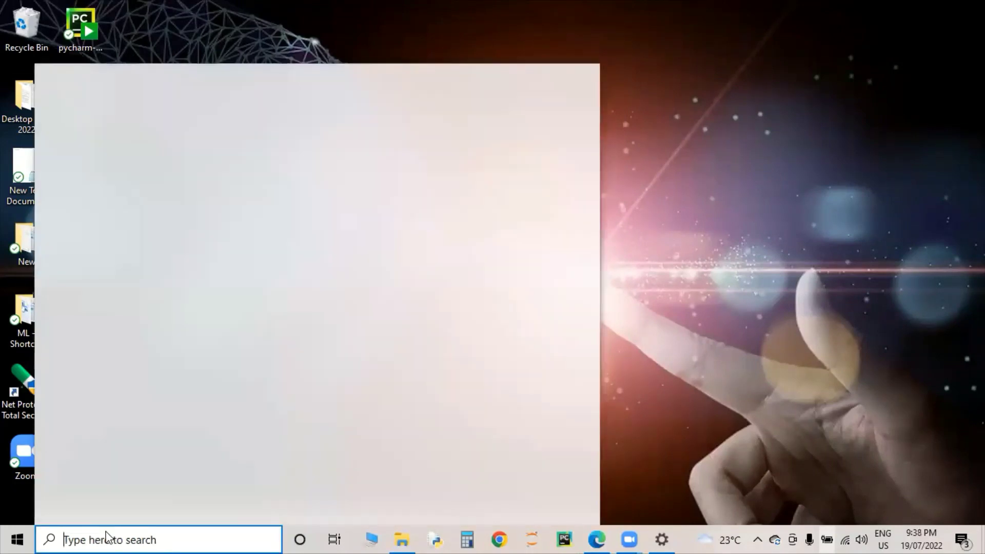
{"action": "type", "text": "pyth"}
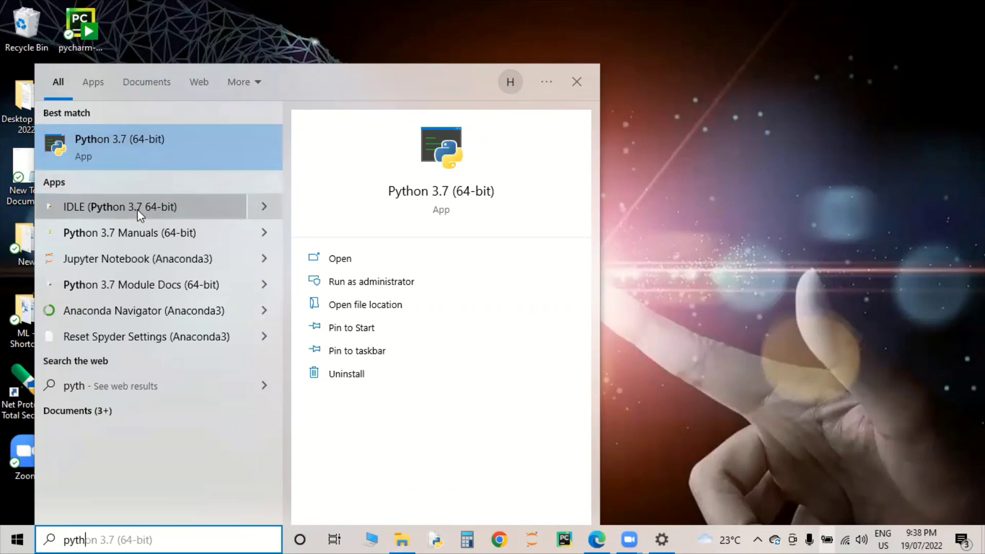
{"action": "left_click", "coordinate": [132, 149]}
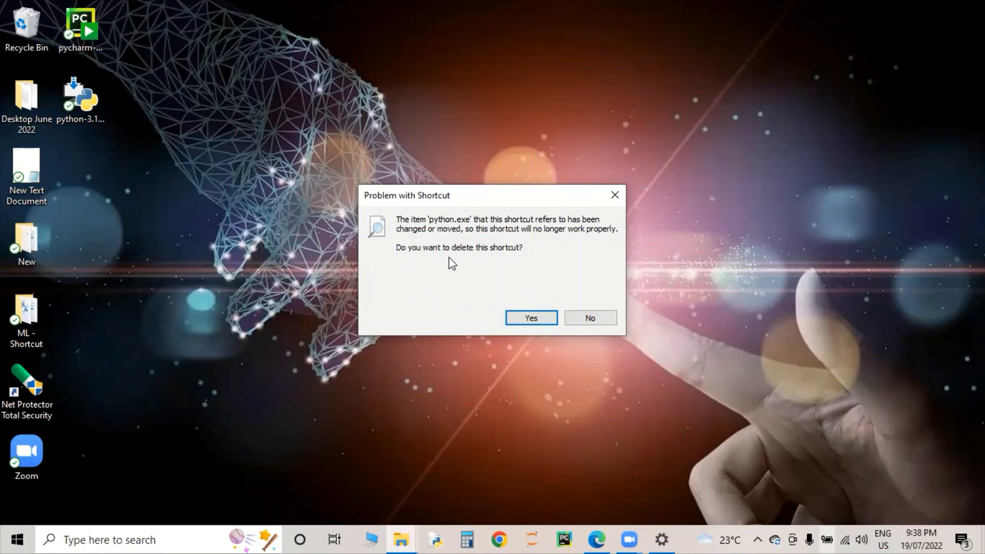
{"action": "left_click", "coordinate": [513, 318]}
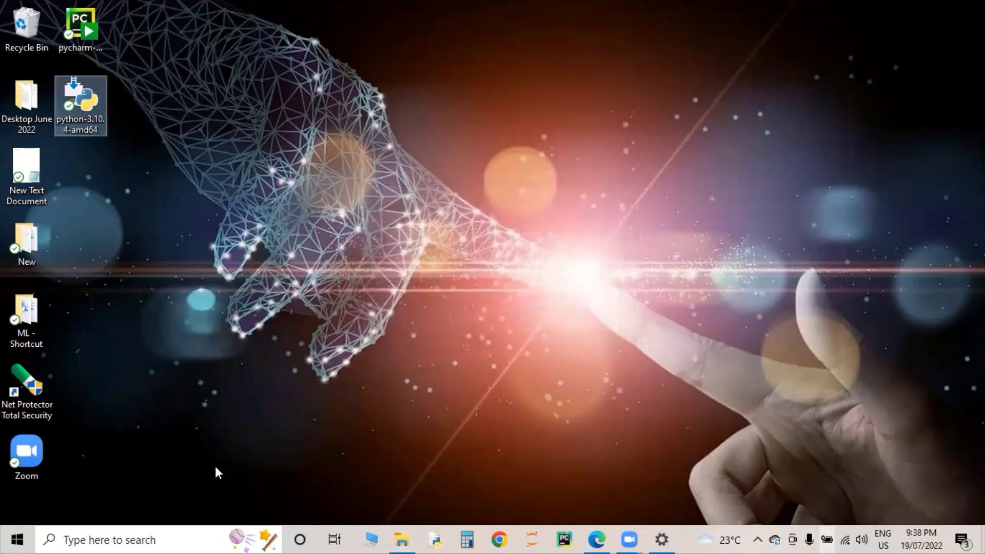
Search Windows for 'python 3.10', then close the search panel
{"action": "left_click", "coordinate": [149, 536]}
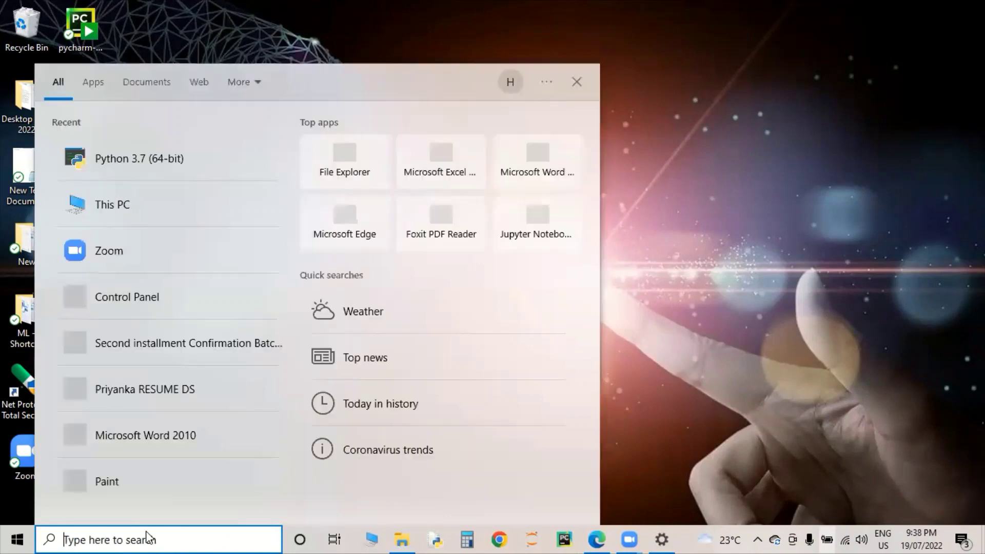
{"action": "type", "text": "py"}
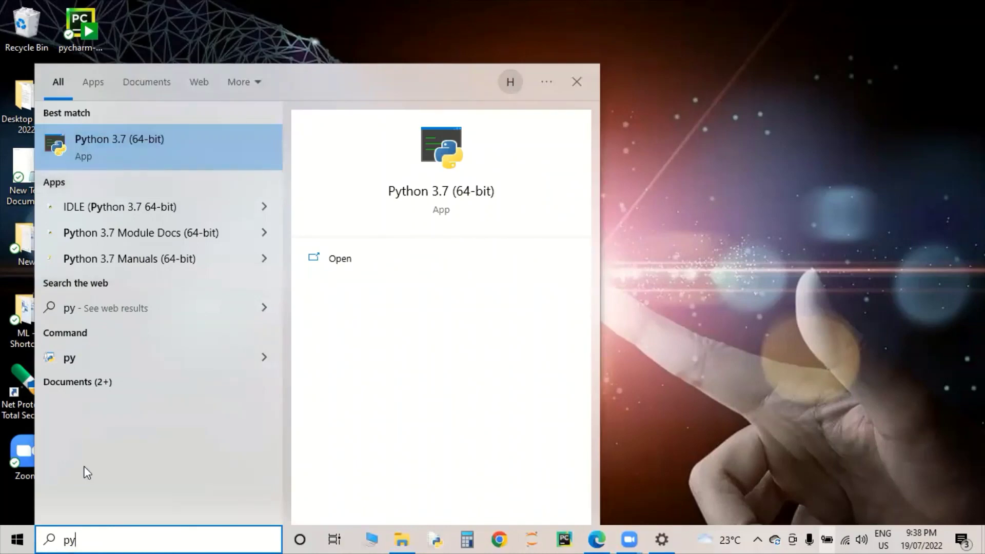
{"action": "type", "text": "thon"}
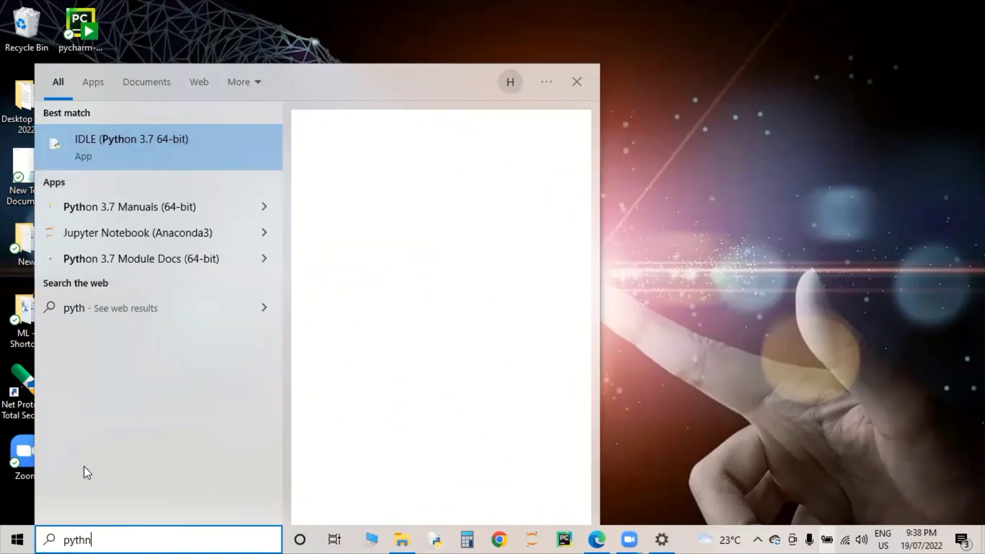
{"action": "key", "text": "BackSpace"}
{"action": "key", "text": "BackSpace"}
{"action": "key", "text": "BackSpace"}
{"action": "type", "text": "o"}
{"action": "key", "text": "BackSpace"}
{"action": "type", "text": "h"}
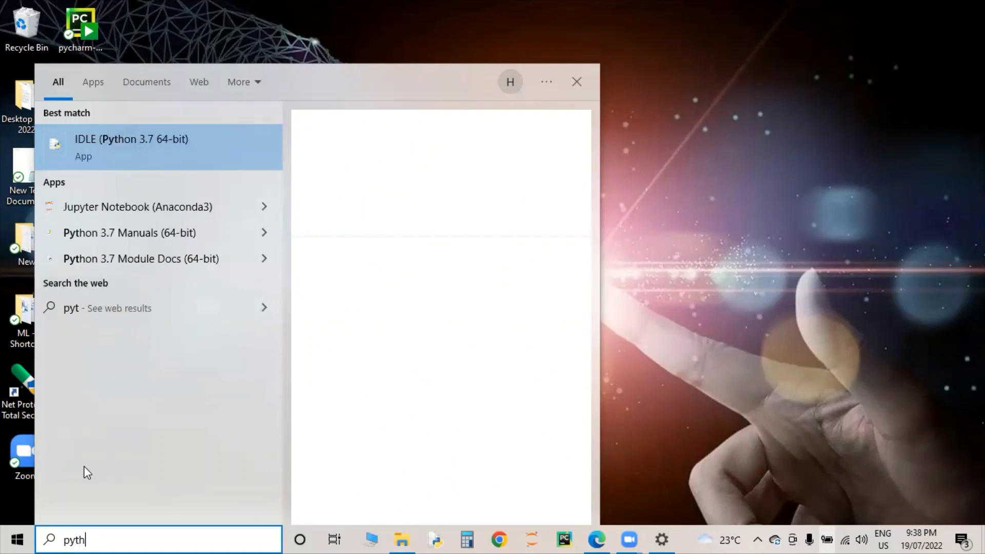
{"action": "type", "text": "on 3.1"}
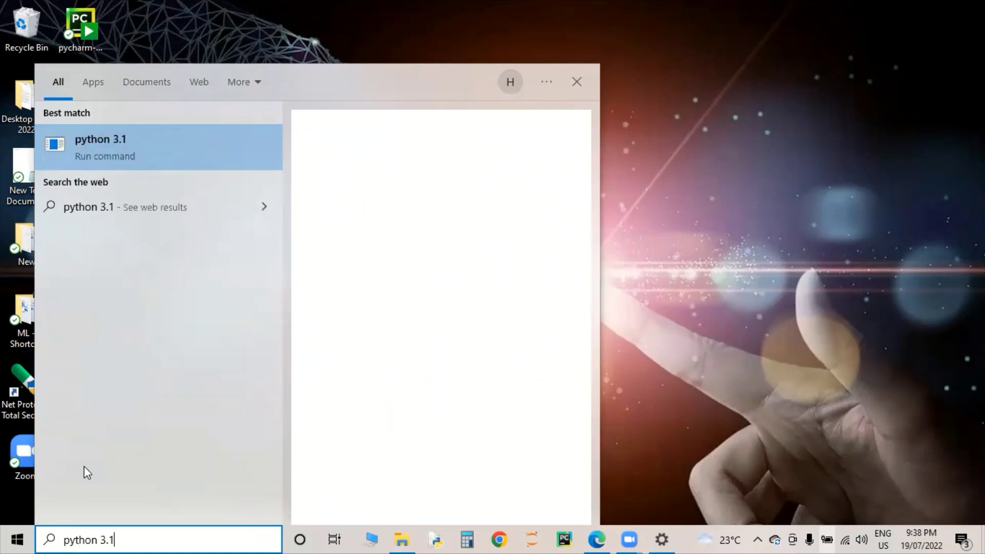
{"action": "type", "text": "0"}
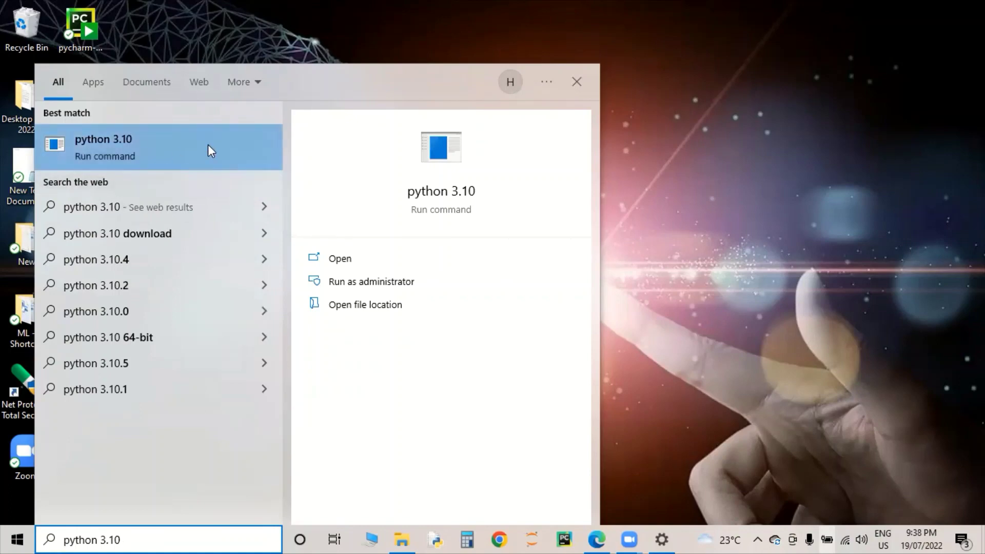
{"action": "left_click", "coordinate": [578, 82]}
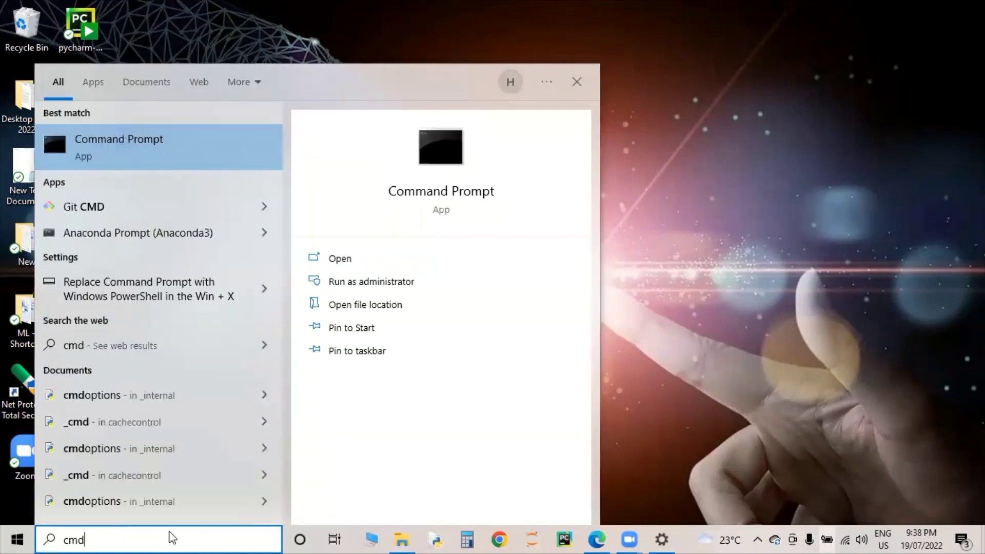
Run 'python' in Command Prompt, which opens Microsoft Store instead, then close the Store
{"action": "left_click", "coordinate": [160, 150]}
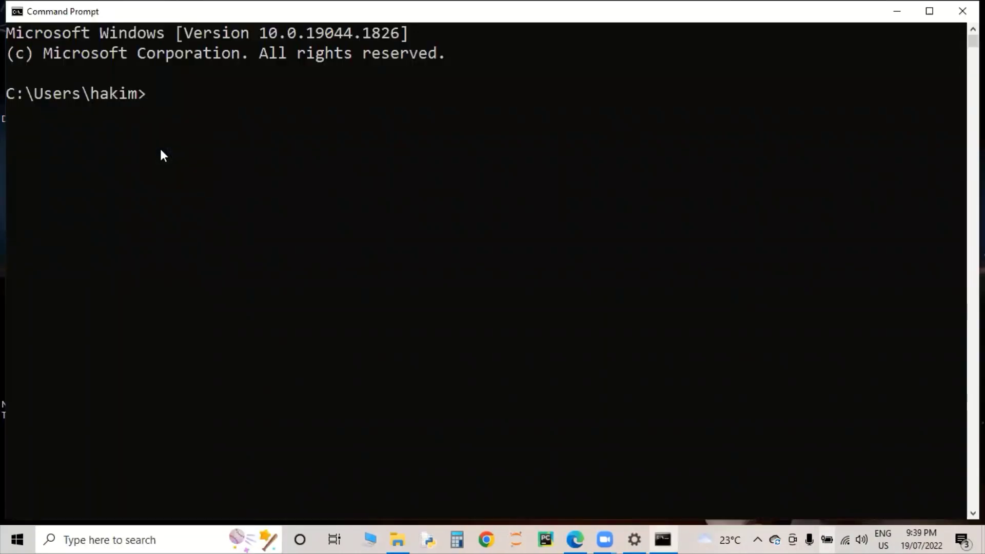
{"action": "type", "text": "pythn"}
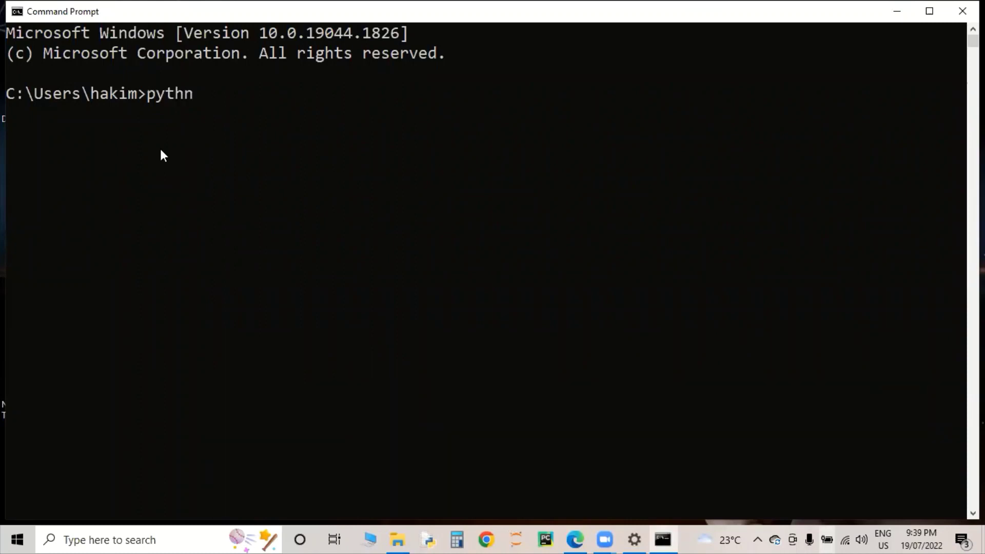
{"action": "key", "text": "BackSpace"}
{"action": "type", "text": "on"}
{"action": "key", "text": "Return"}
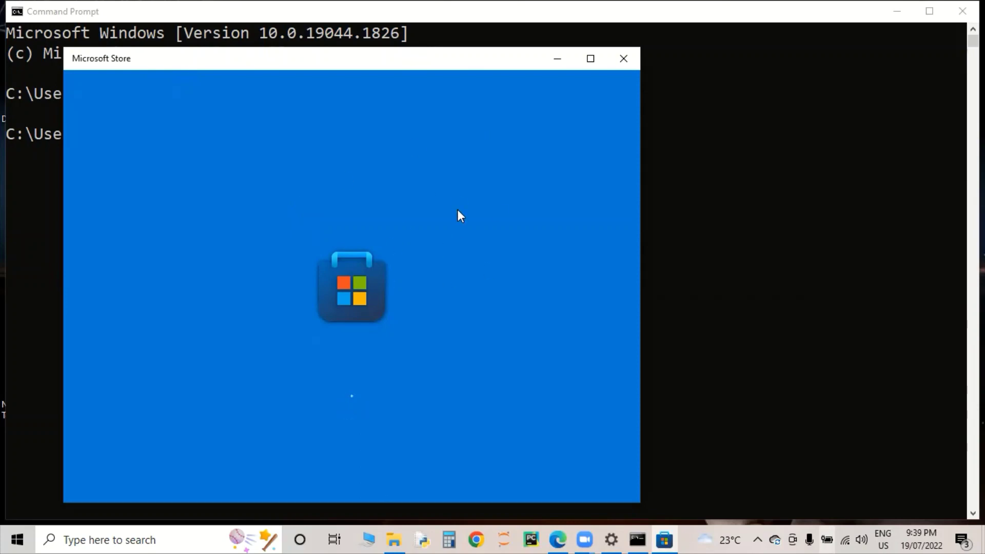
{"action": "left_click", "coordinate": [622, 58]}
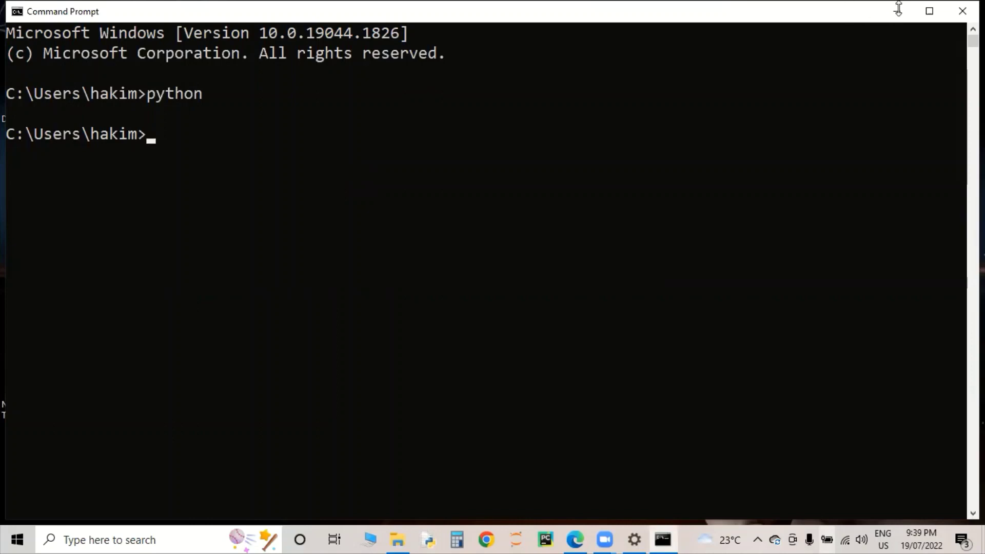
Close Command Prompt, launch the python-3.10.4-amd64 installer, and tick 'Add Python 3.10 to PATH'
{"action": "left_click", "coordinate": [954, 14]}
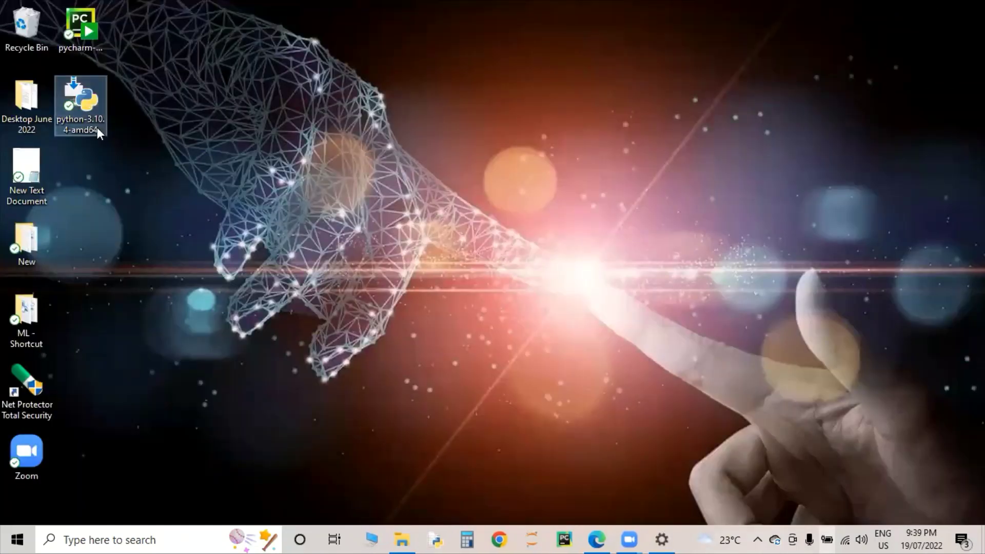
{"action": "double_click", "coordinate": [81, 105]}
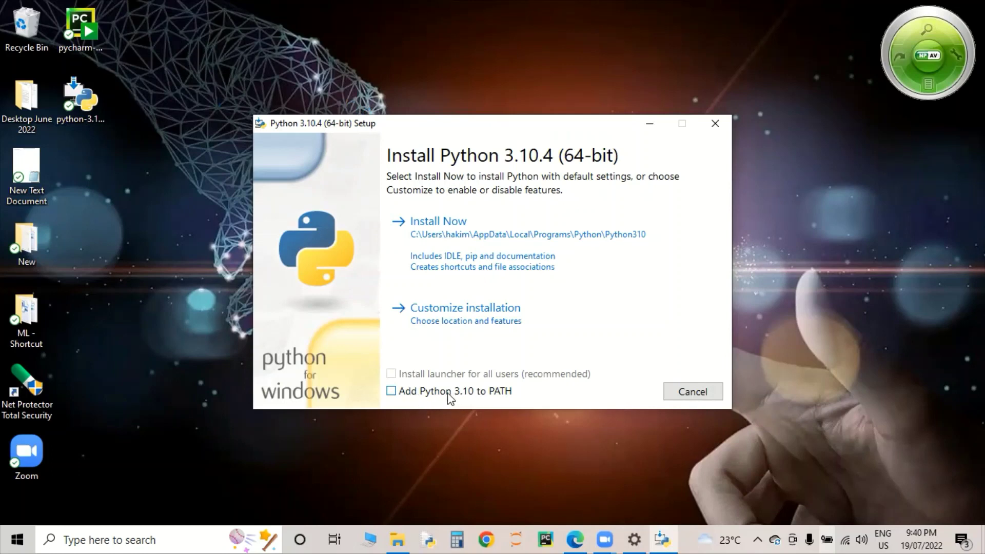
{"action": "left_click", "coordinate": [391, 393]}
Create a desktop folder keeping the default name 'New folder'
{"action": "right_click", "coordinate": [166, 202]}
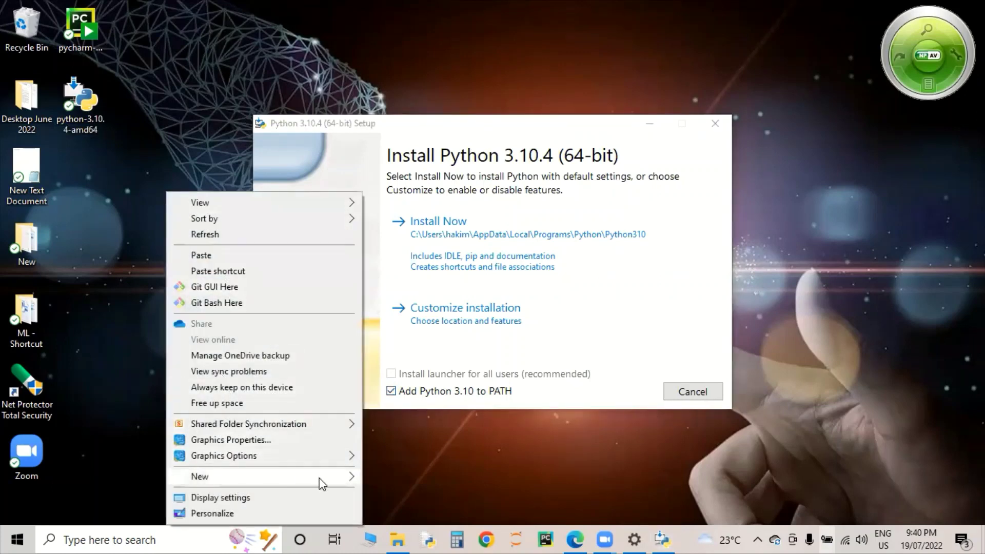
{"action": "mouse_move", "coordinate": [323, 483]}
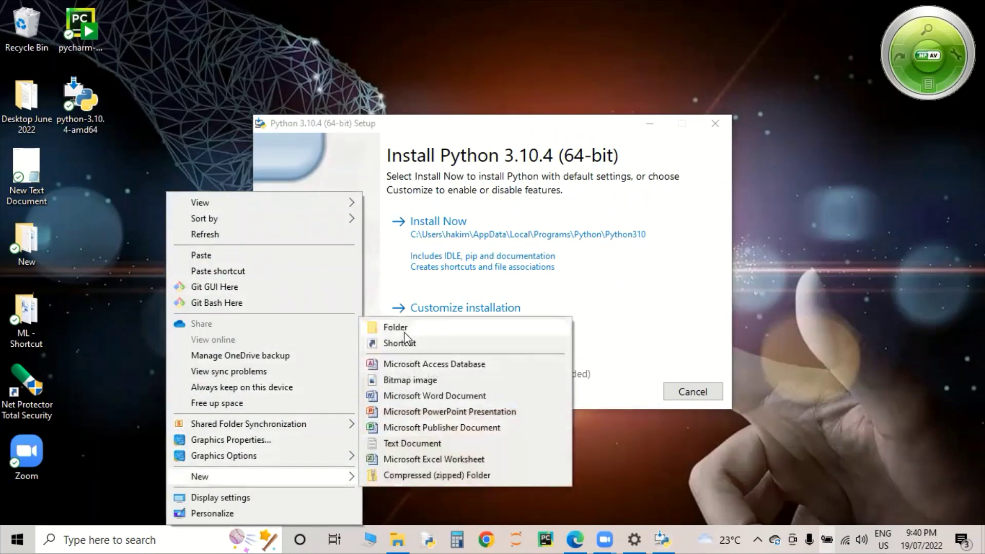
{"action": "left_click", "coordinate": [405, 328]}
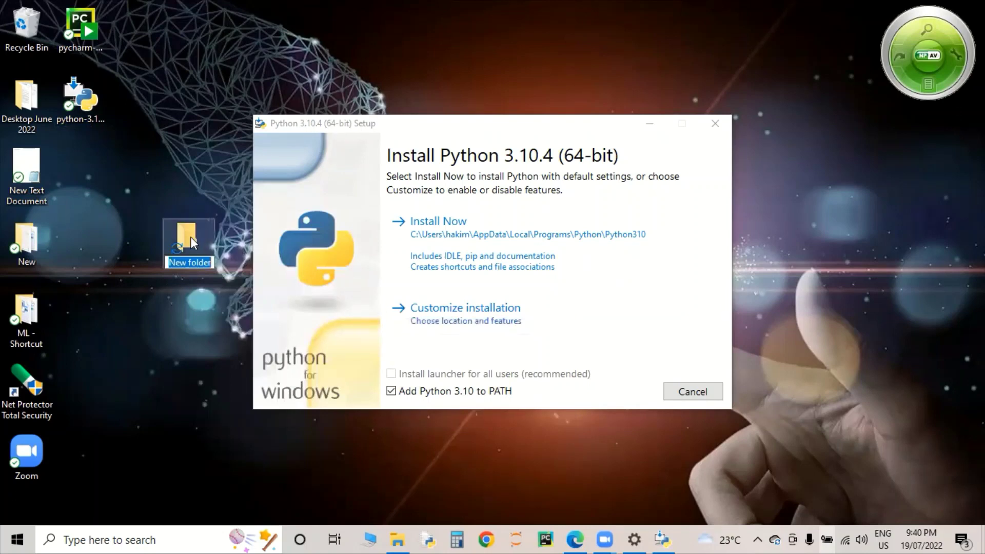
{"action": "left_click", "coordinate": [190, 236]}
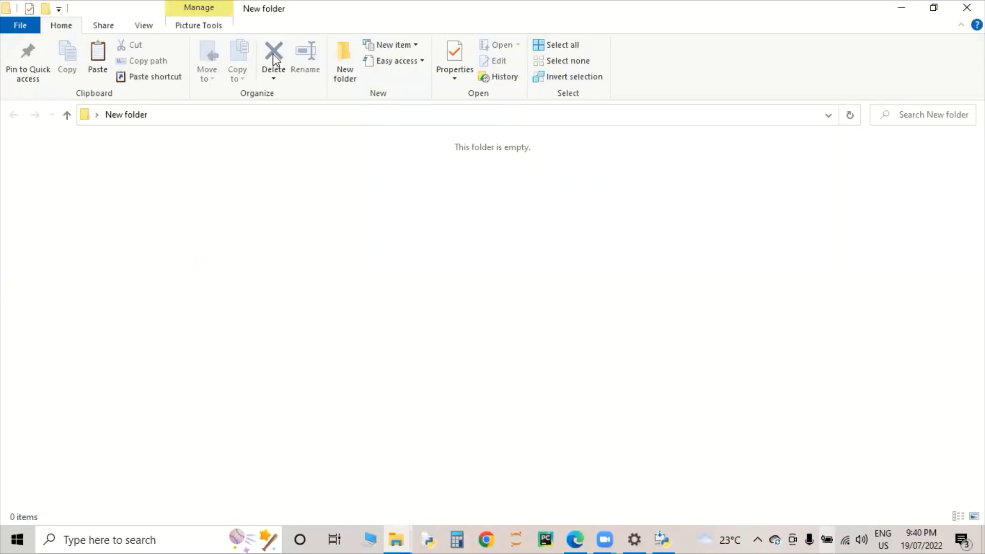
Open cmd from the folder's address bar, run 'python', then close Microsoft Store and the console
{"action": "left_click", "coordinate": [172, 115]}
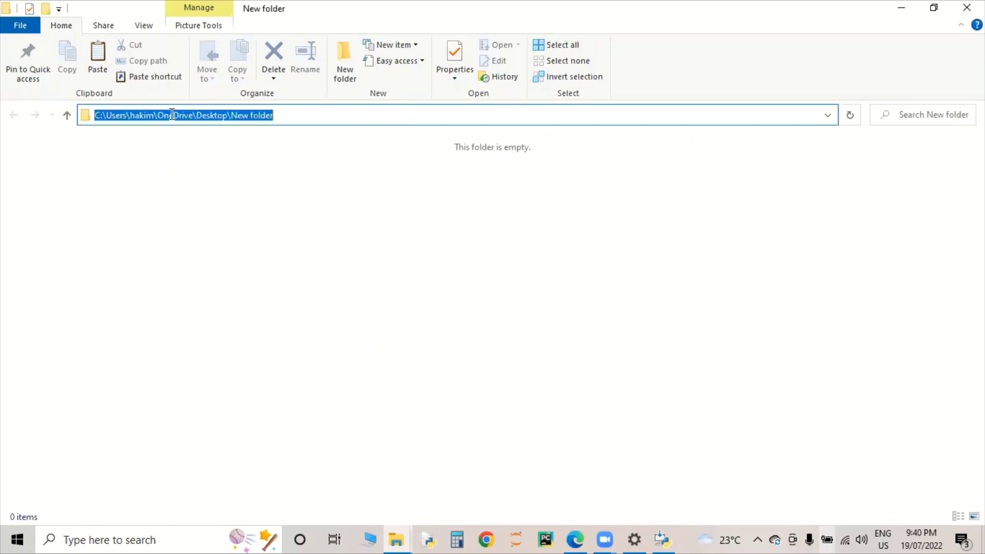
{"action": "type", "text": "cmd"}
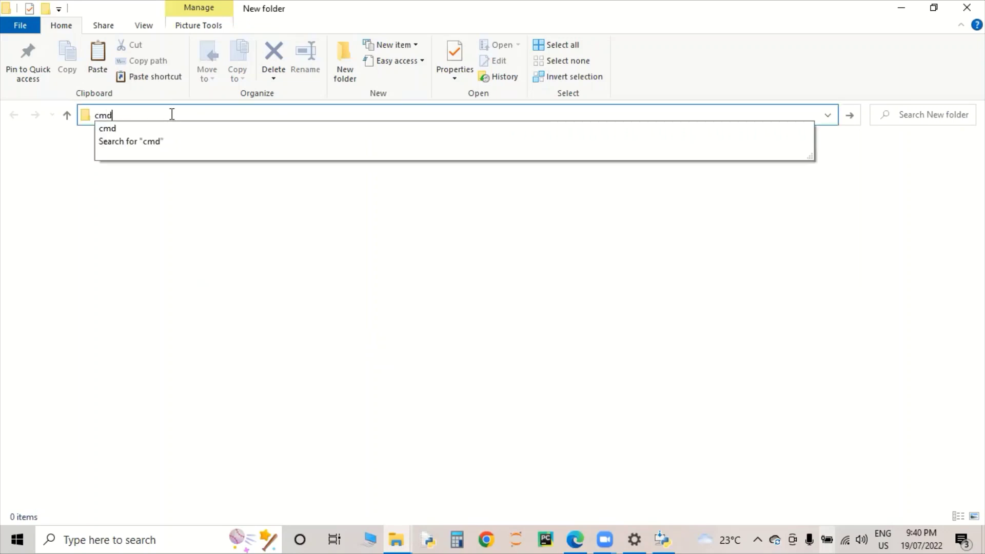
{"action": "key", "text": "Return"}
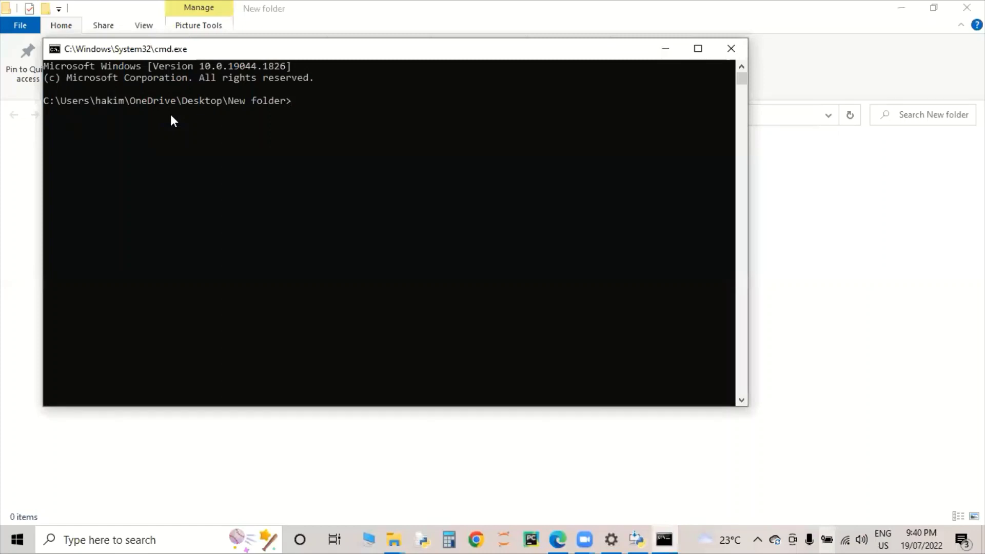
{"action": "type", "text": "python"}
{"action": "key", "text": "Return"}
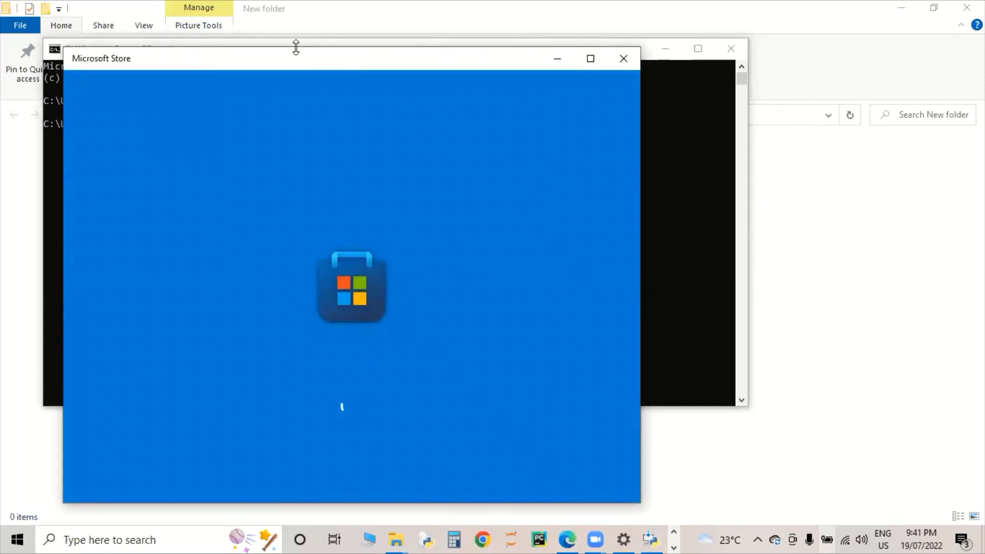
{"action": "left_click", "coordinate": [624, 59]}
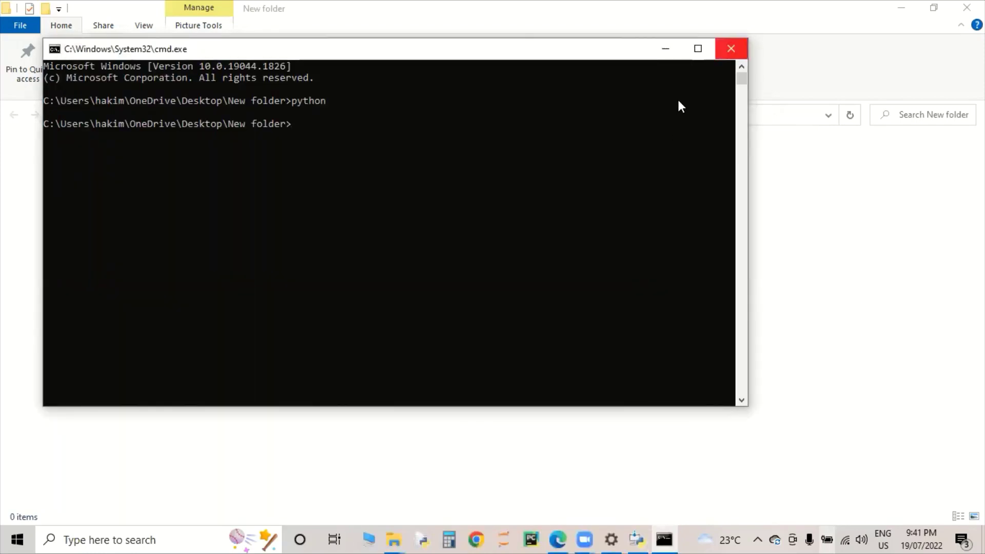
{"action": "left_click", "coordinate": [731, 48]}
Minimize Explorer and run Install Now with 'Add Python 3.10 to PATH' checked
{"action": "left_click", "coordinate": [902, 8]}
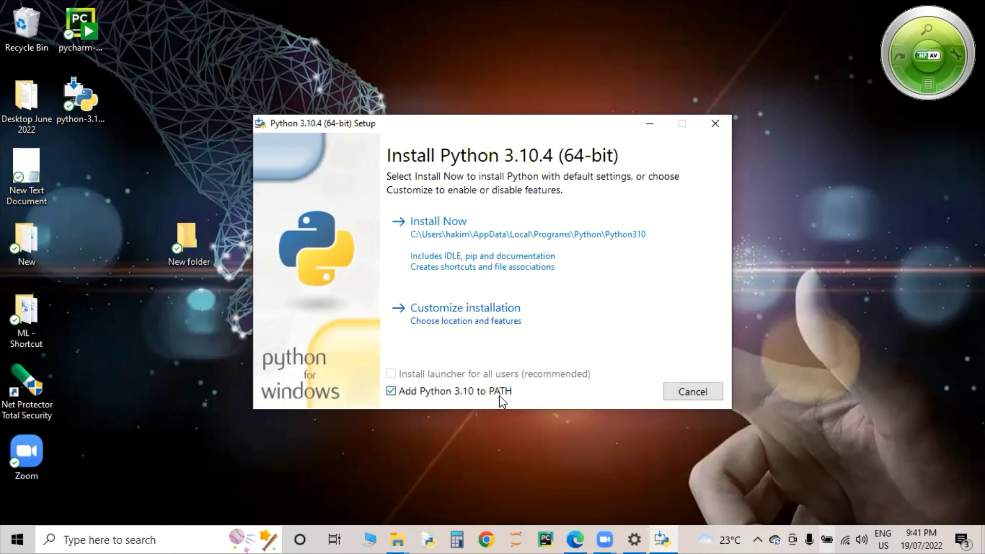
{"action": "left_click", "coordinate": [467, 246]}
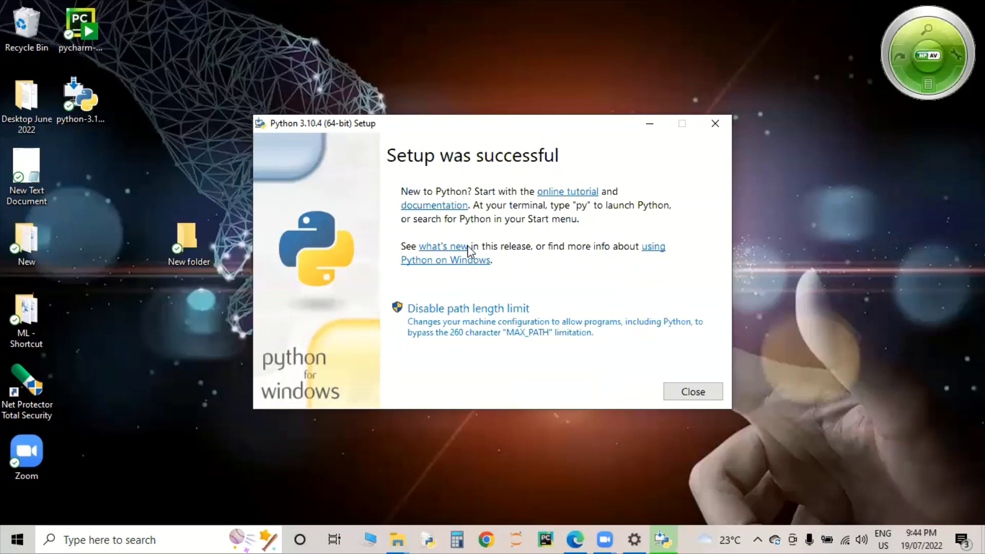
Close the Python setup, dismiss the Email Scan message, and exit Net Protector's Registration Wizard
{"action": "left_click", "coordinate": [690, 394]}
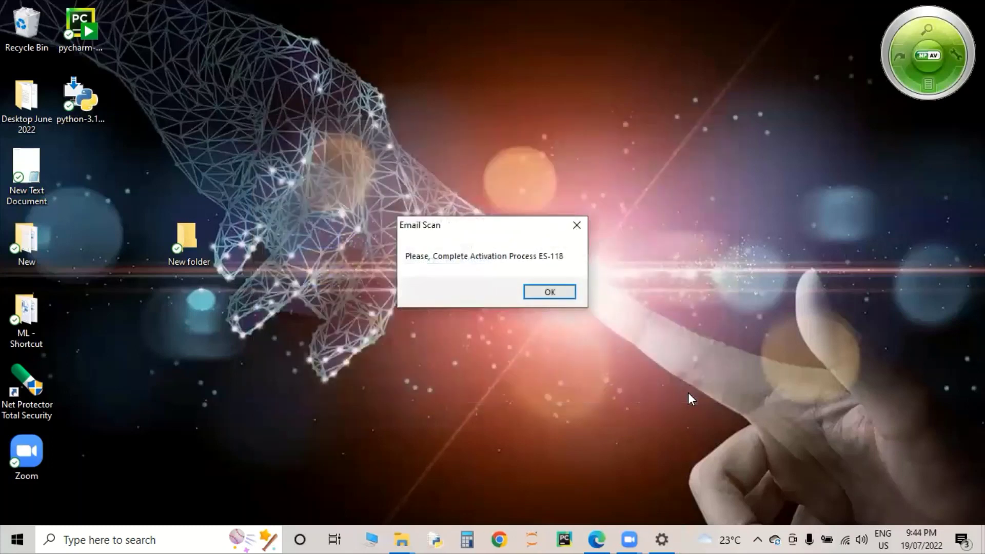
{"action": "left_click", "coordinate": [579, 228]}
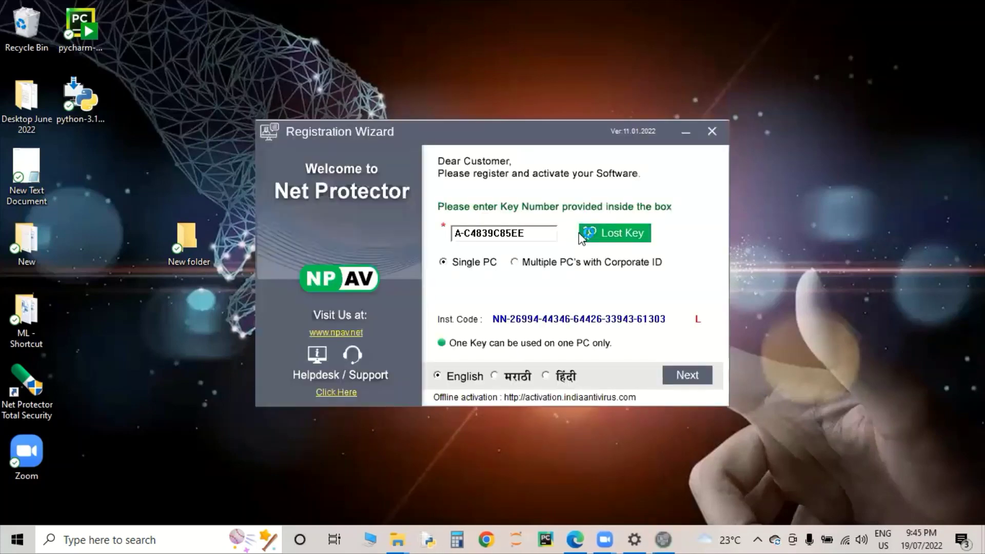
{"action": "left_click", "coordinate": [713, 131]}
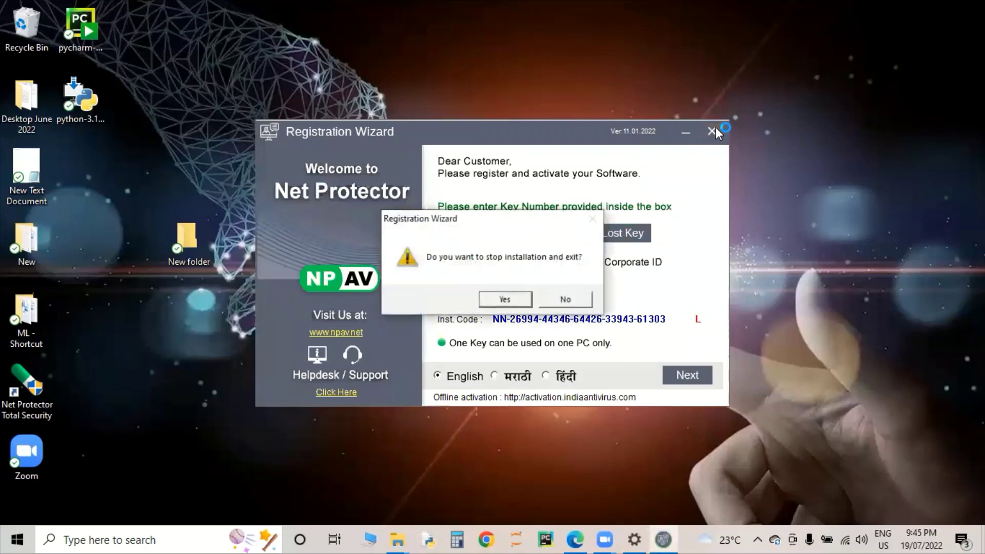
{"action": "left_click", "coordinate": [508, 300]}
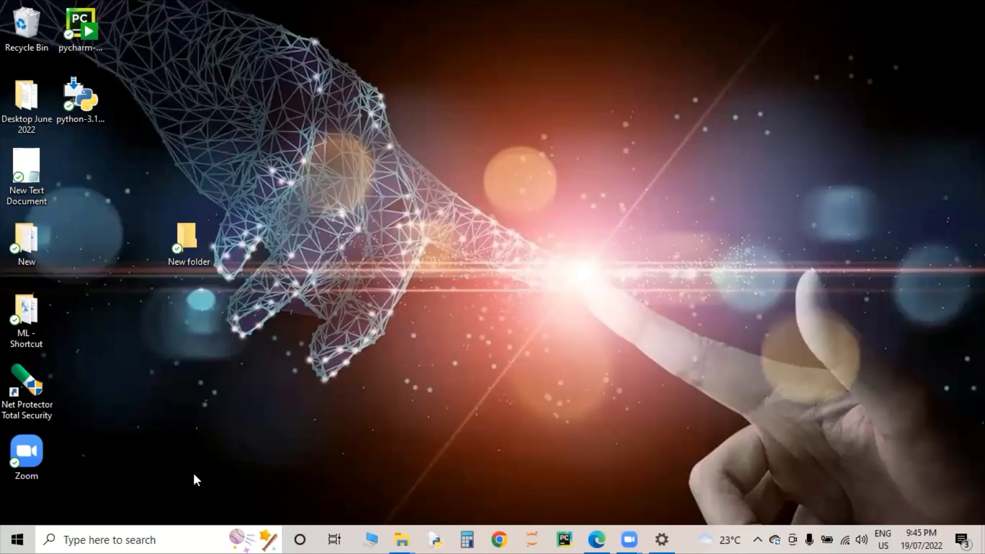
Search Windows for 'pyth' and launch Python 3.10 (64-bit)
{"action": "left_click", "coordinate": [152, 529]}
{"action": "type", "text": "pyth"}
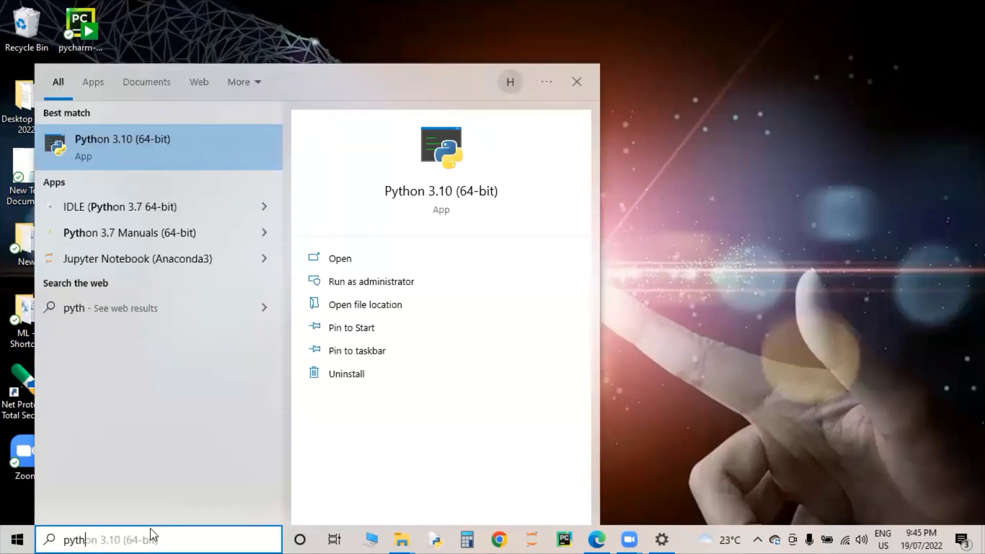
{"action": "left_click", "coordinate": [138, 148]}
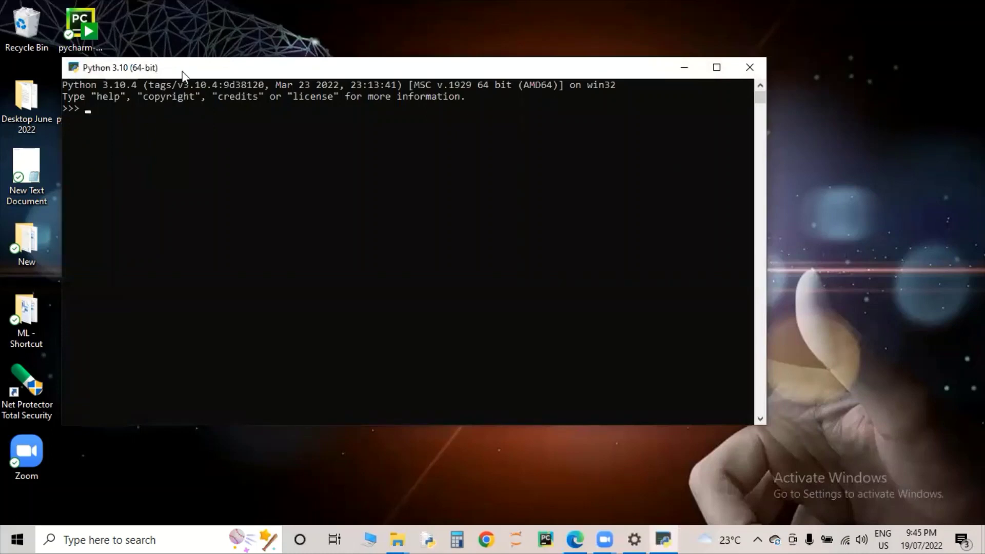
Run print('Hello') in the Python 3.10 shell, then close the shell
{"action": "left_click_drag", "start_coordinate": [186, 70], "coordinate": [224, 136]}
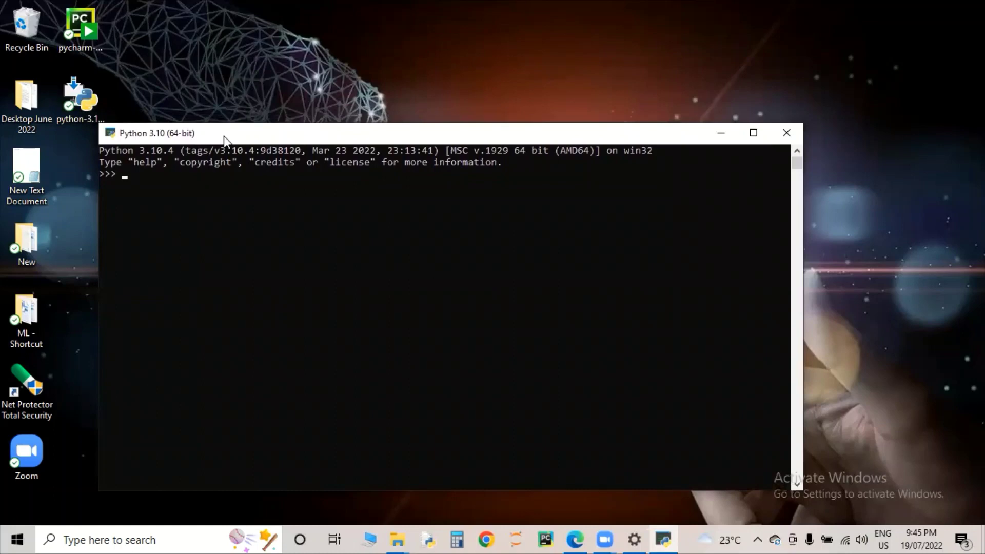
{"action": "type", "text": "print('Hello')"}
{"action": "key", "text": "Return"}
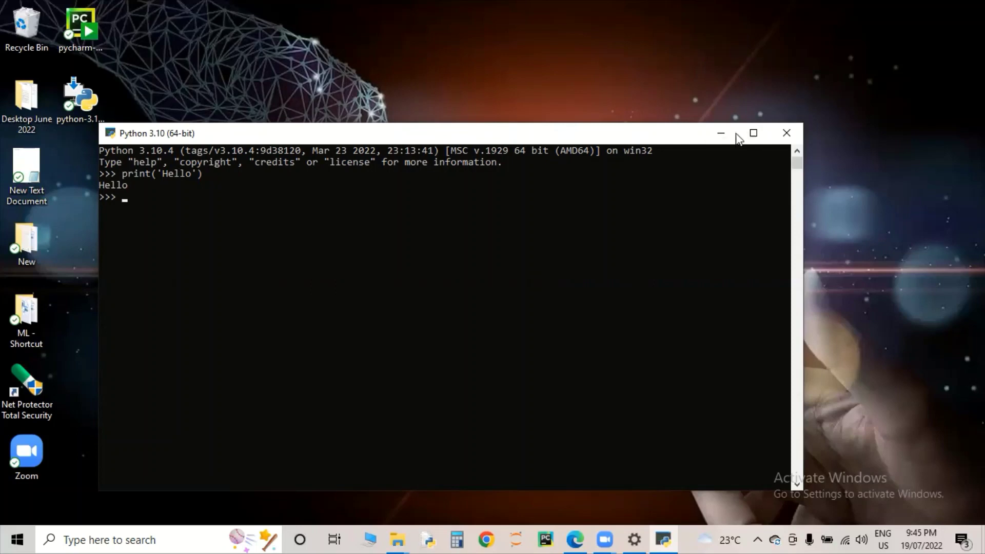
{"action": "left_click", "coordinate": [787, 133]}
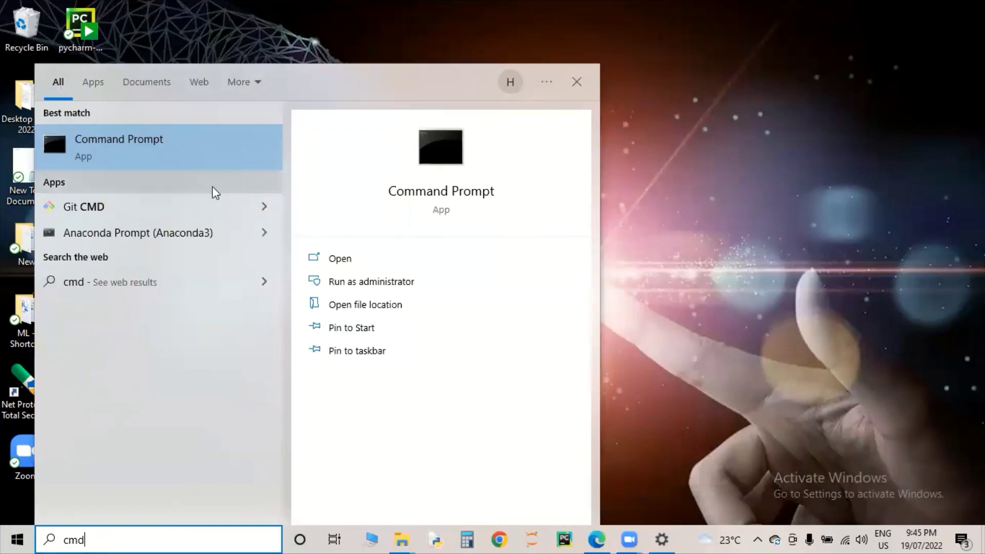
Open Command Prompt and start the Python interpreter with the python command
{"action": "left_click", "coordinate": [175, 165]}
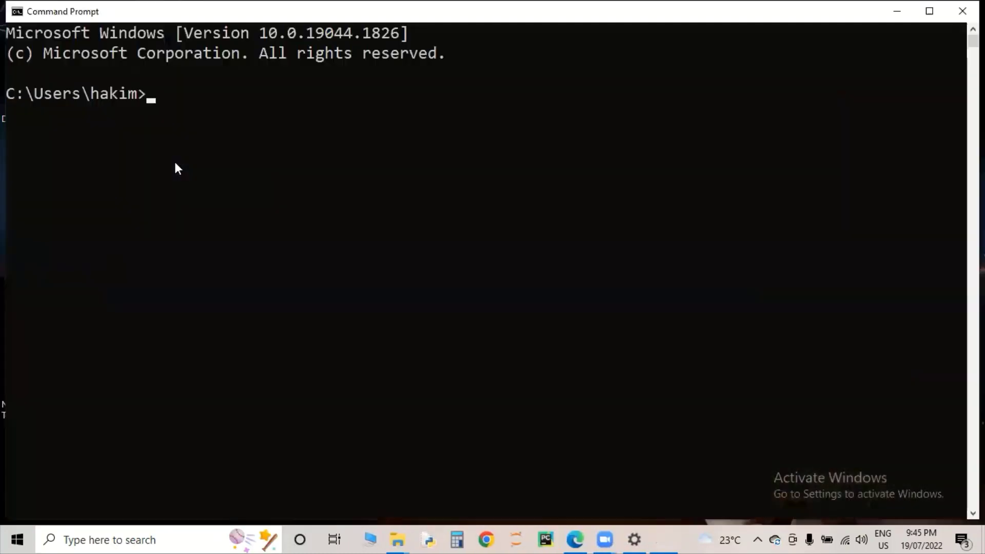
{"action": "type", "text": "python"}
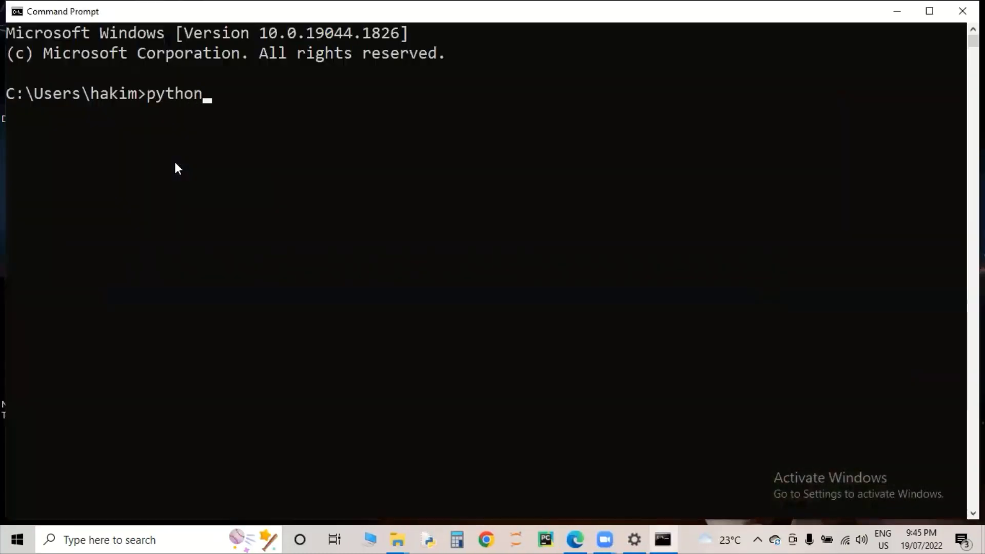
{"action": "key", "text": "Return"}
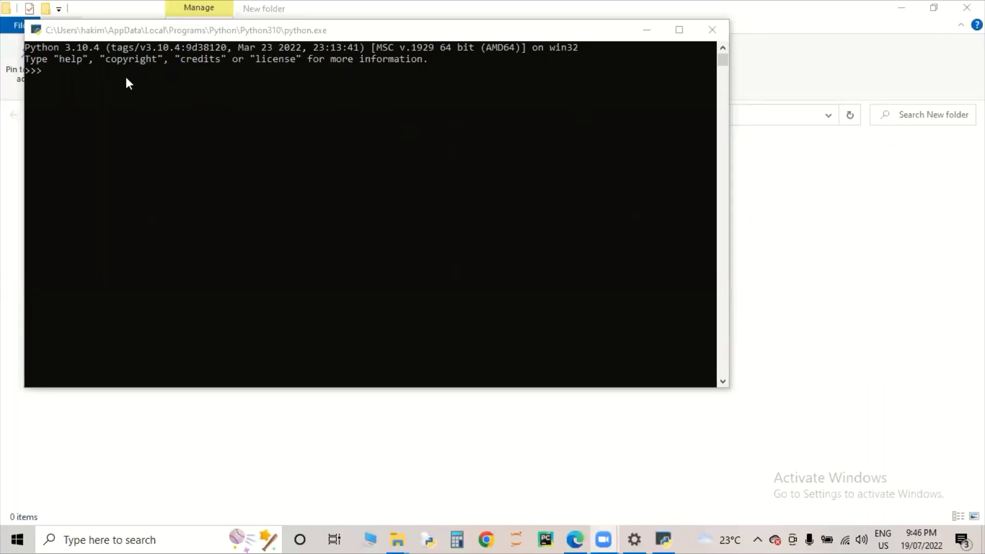
Run print(123123) in the Python console
{"action": "left_click", "coordinate": [105, 76]}
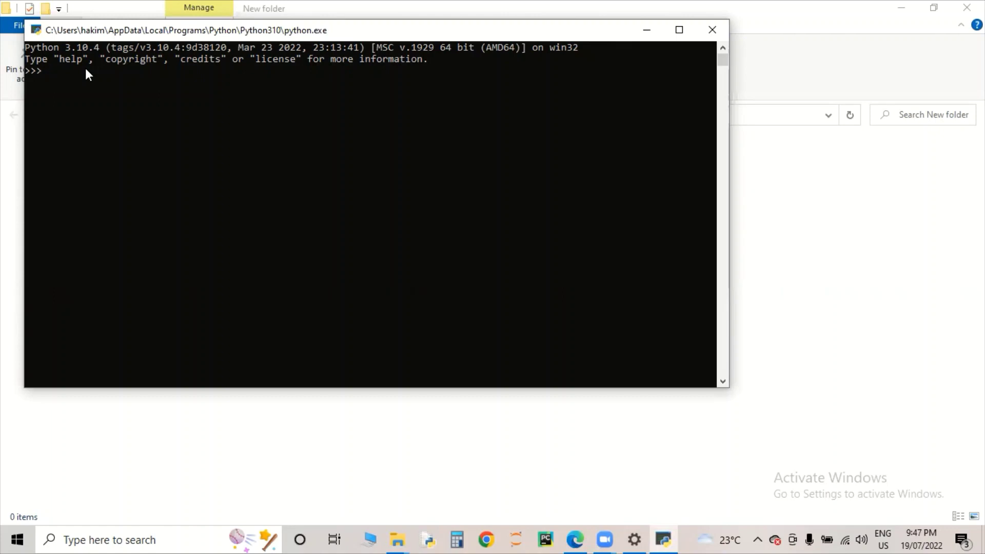
{"action": "type", "text": "print(123123)"}
{"action": "key", "text": "Return"}
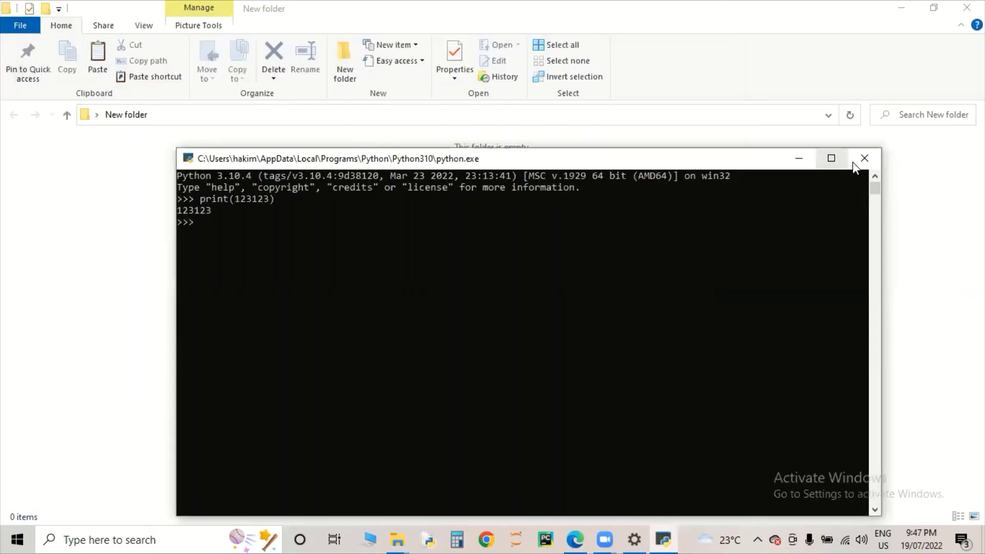
Close the python.exe console window
{"action": "left_click", "coordinate": [856, 162]}
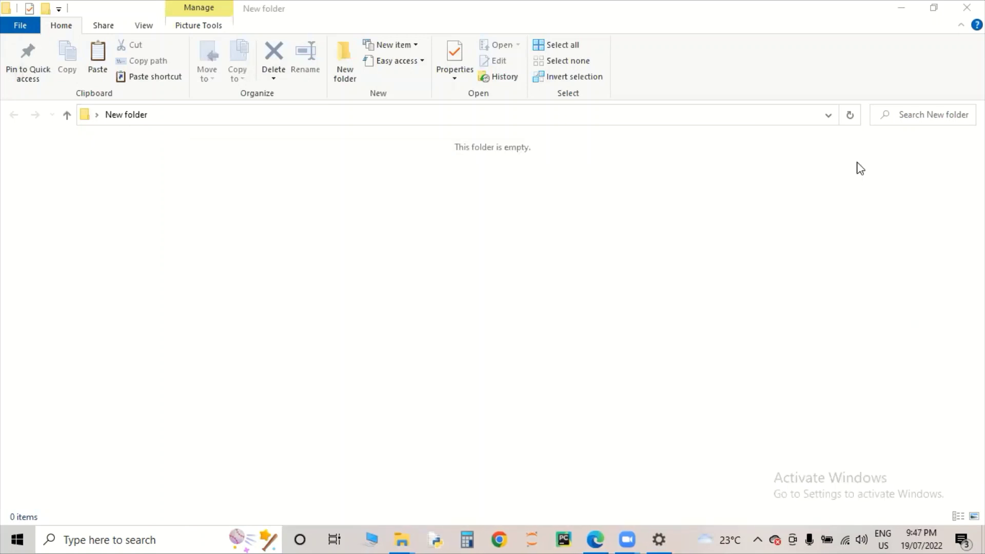